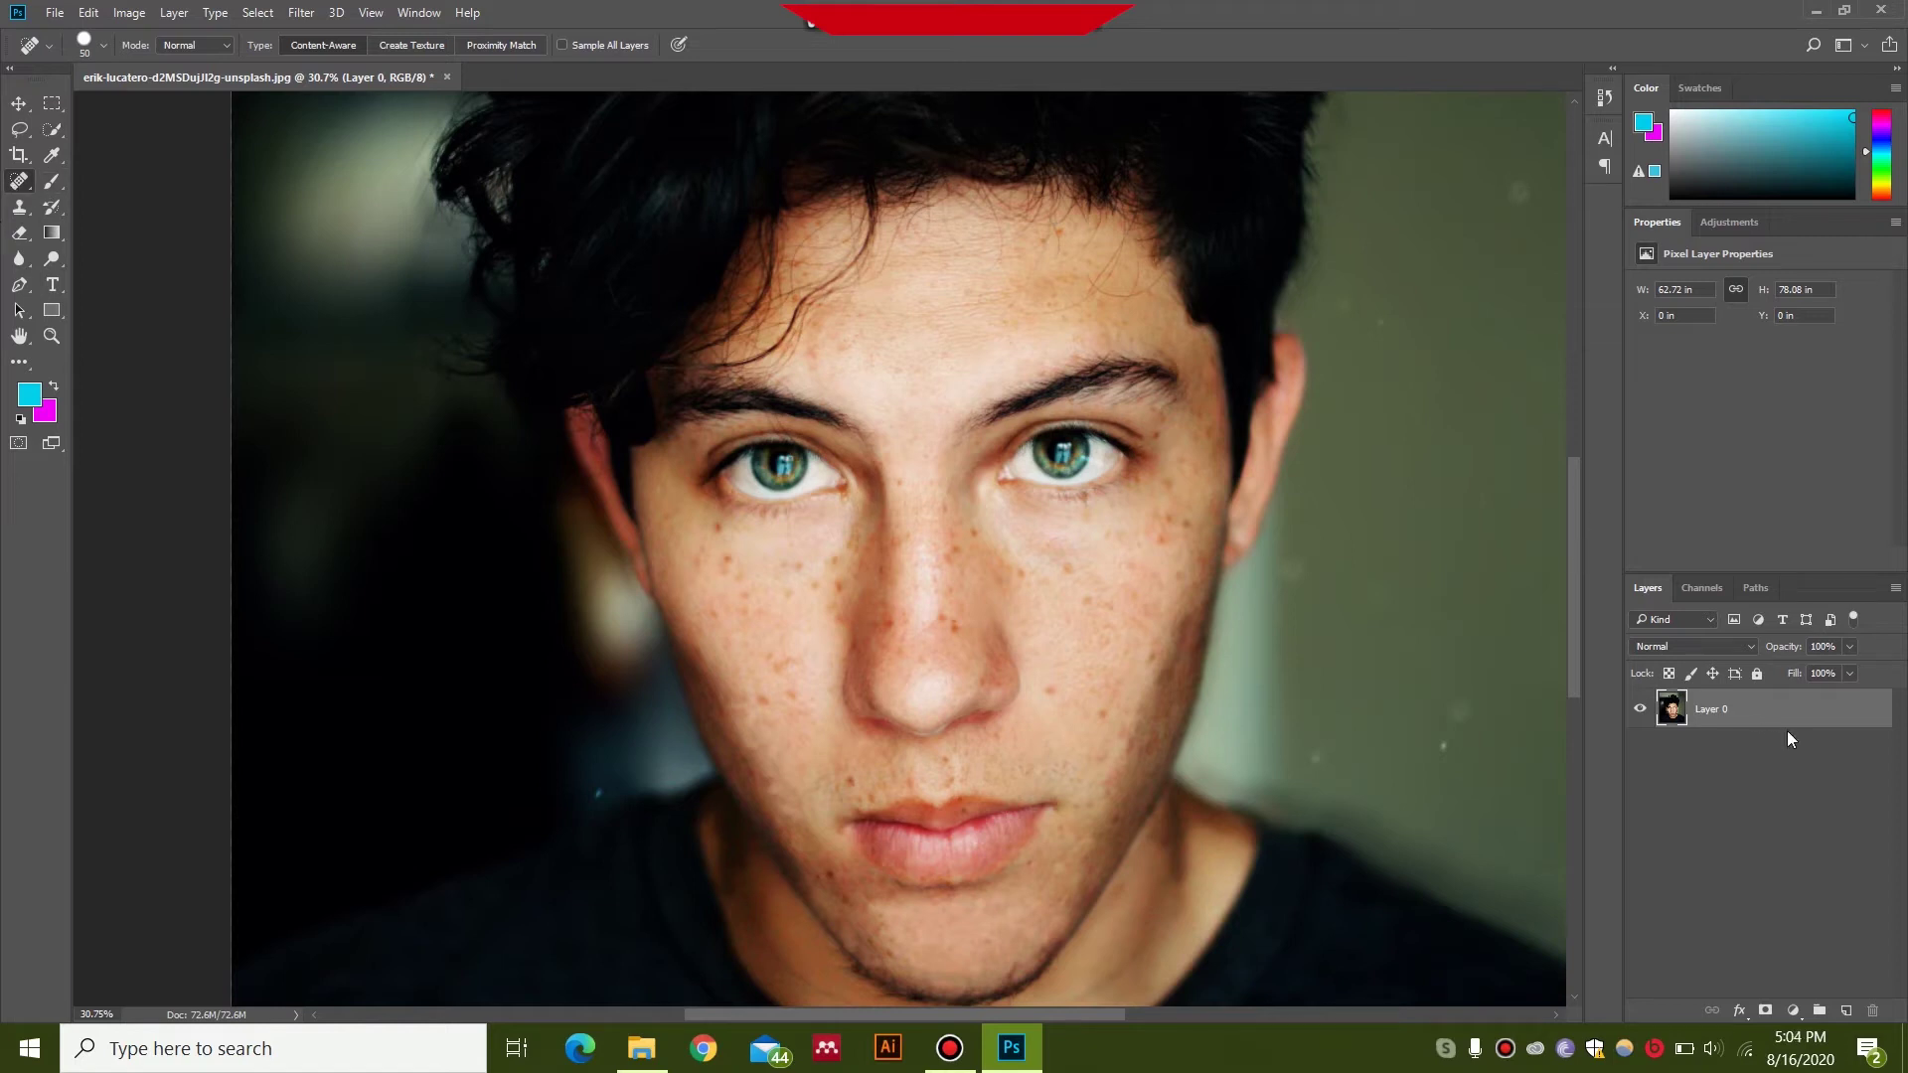
# Duplicate Layer 0 with Ctrl+J and zoom in on the face.
pyautogui.hotkey('ctrl', 'j')
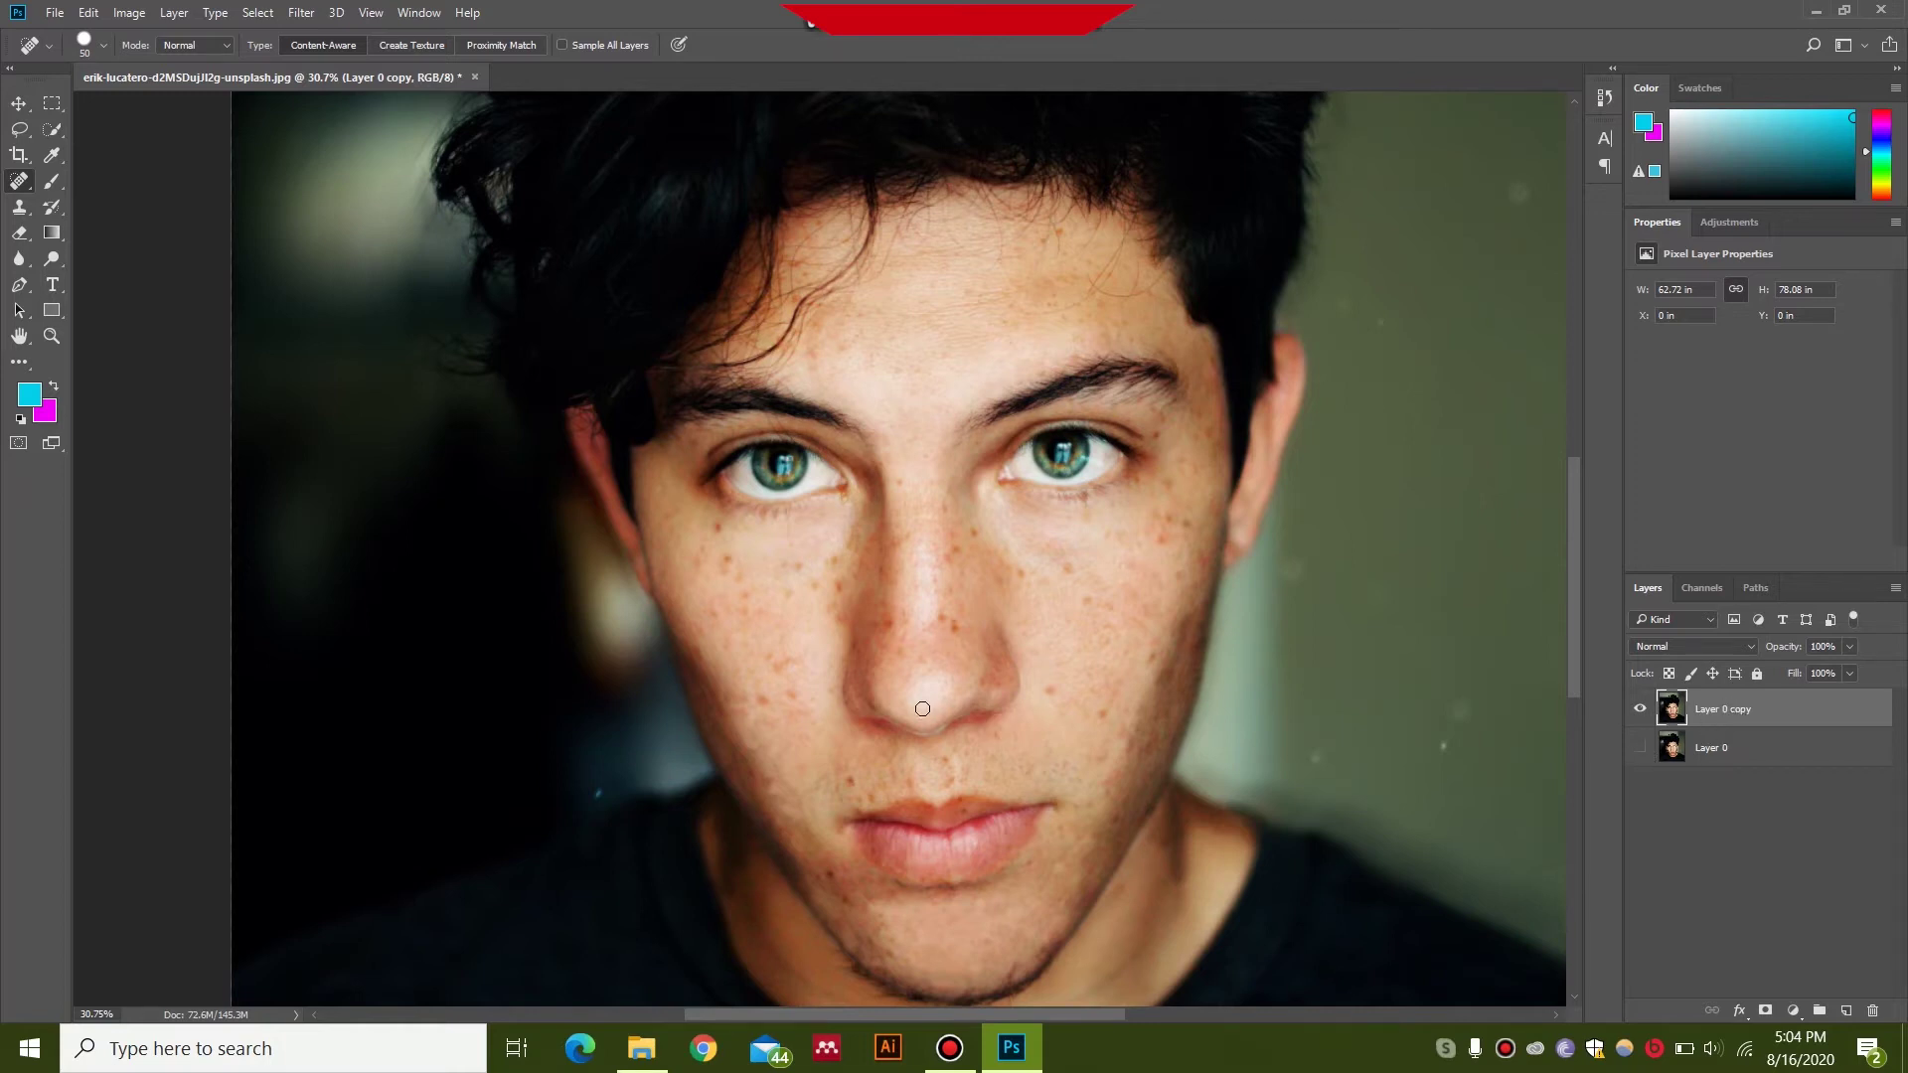
pyautogui.scroll(3, 921, 708)
pyautogui.scroll(1, 920, 707)
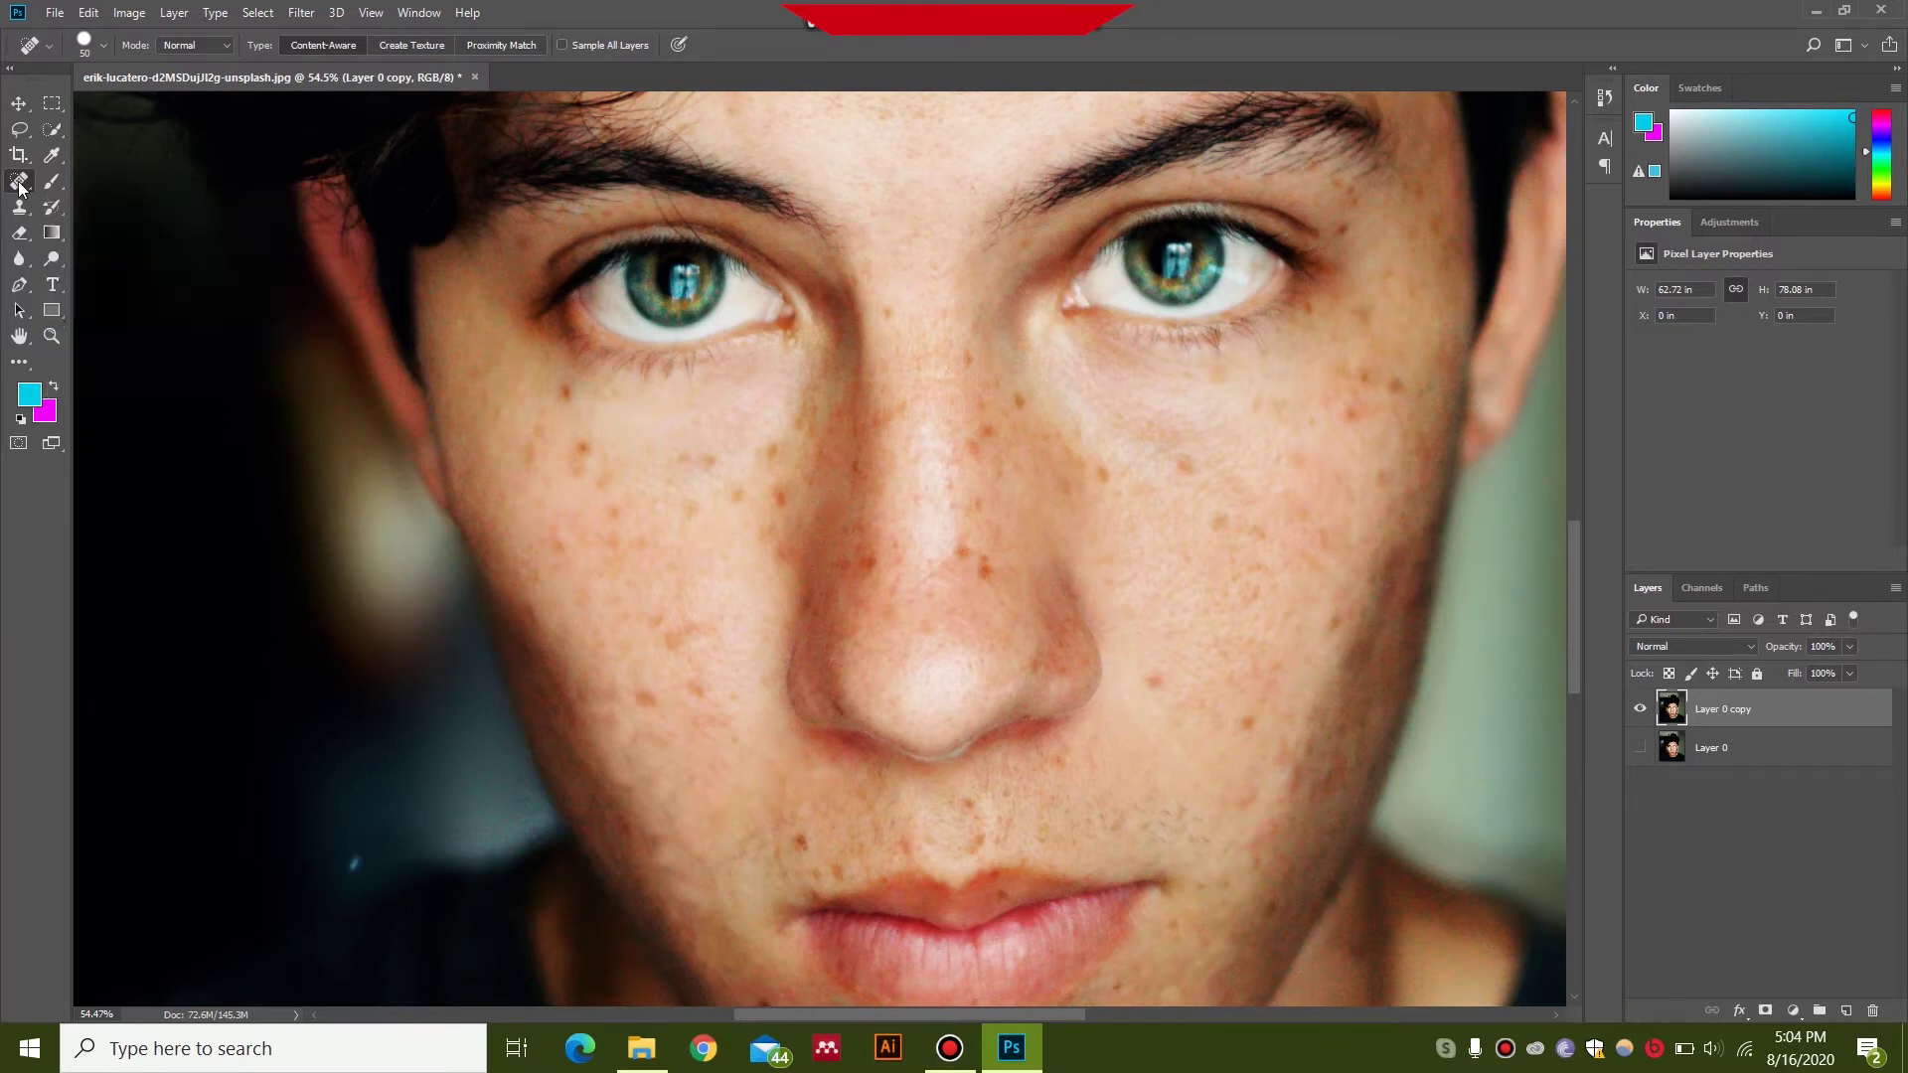
# Switch to the Spot Healing Brush Tool and set its size to 50.
pyautogui.rightClick(18, 183)
pyautogui.click(91, 186)
pyautogui.press(']')
pyautogui.press(']')
pyautogui.press(']')
pyautogui.press(']')
pyautogui.press('[')
pyautogui.press('[')
pyautogui.press('[')
# Heal two freckles on the nose and two on the cheek.
pyautogui.click(986, 573)
pyautogui.click(987, 558)
pyautogui.click(1190, 465)
pyautogui.click(1156, 678)
# Heal the freckles beside the nose, above the lip and below the lip.
pyautogui.scroll(2, 690, 736)
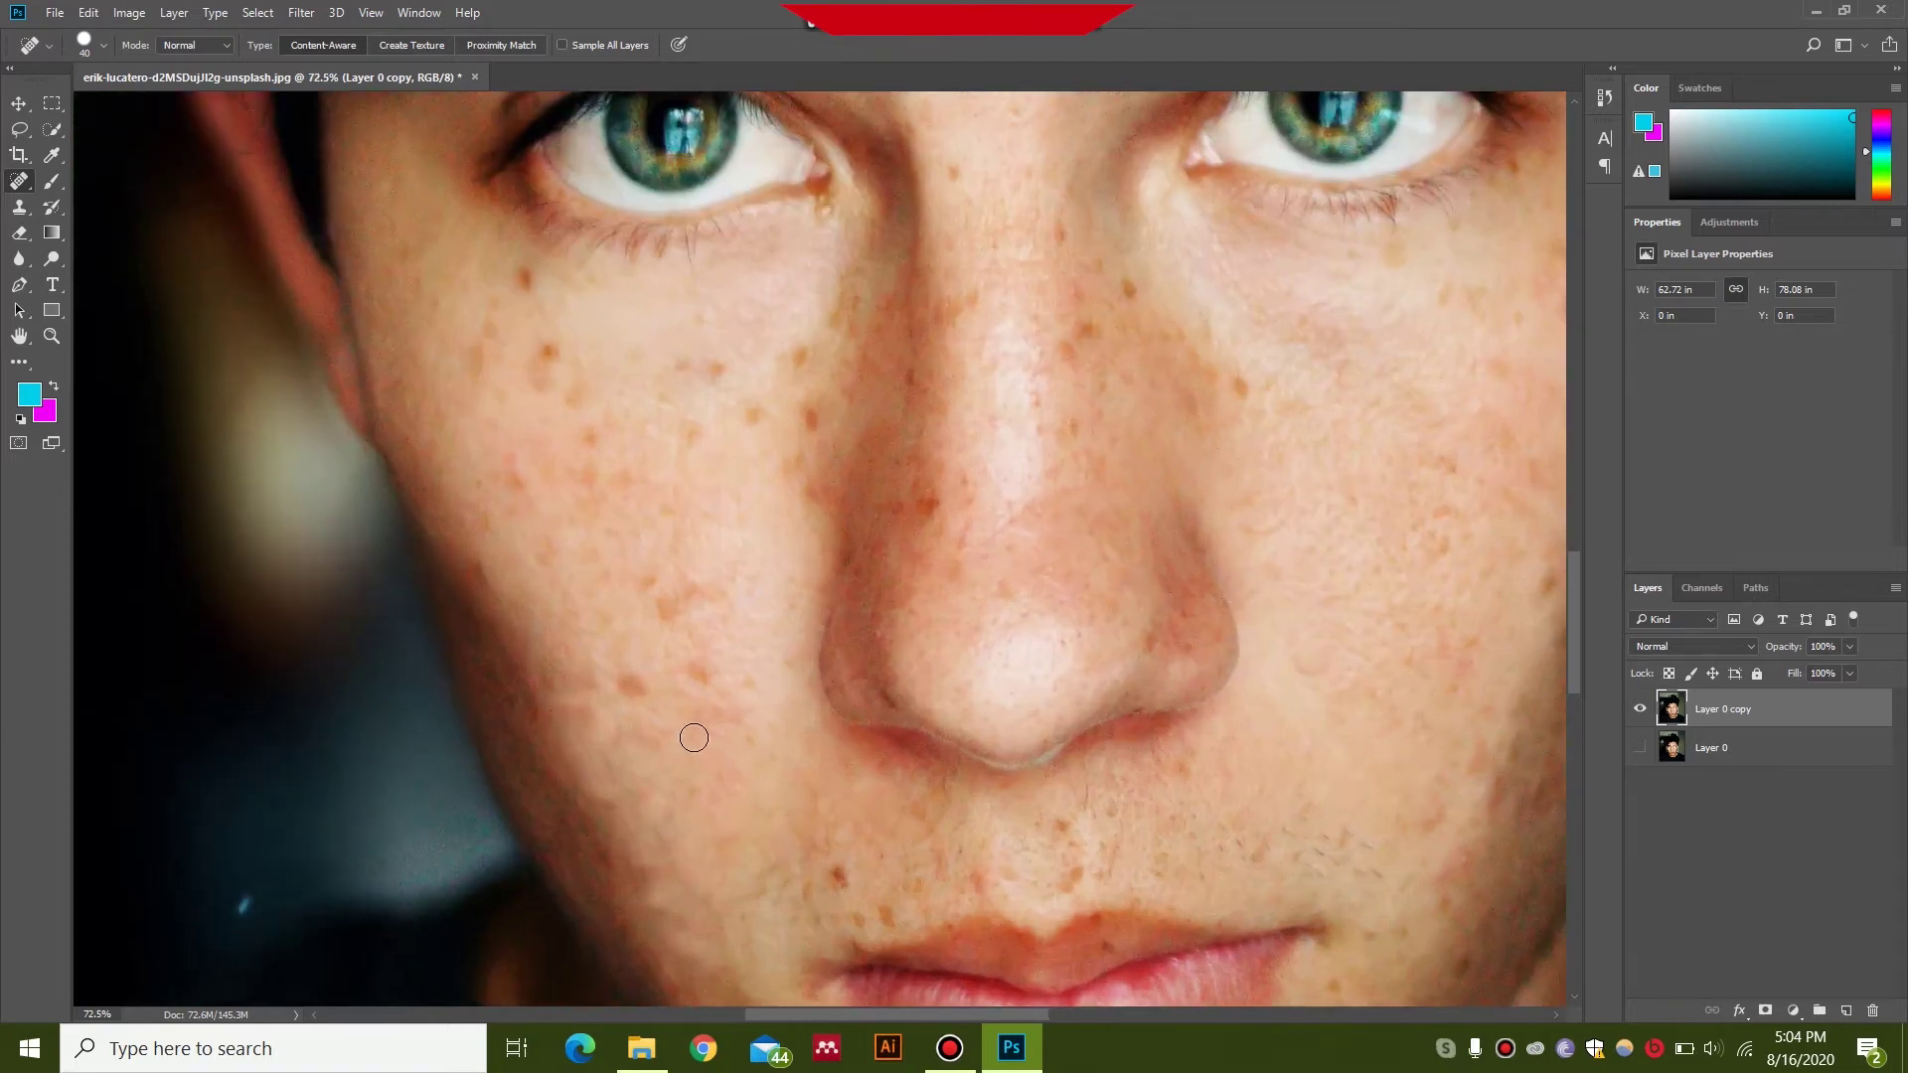
pyautogui.click(632, 686)
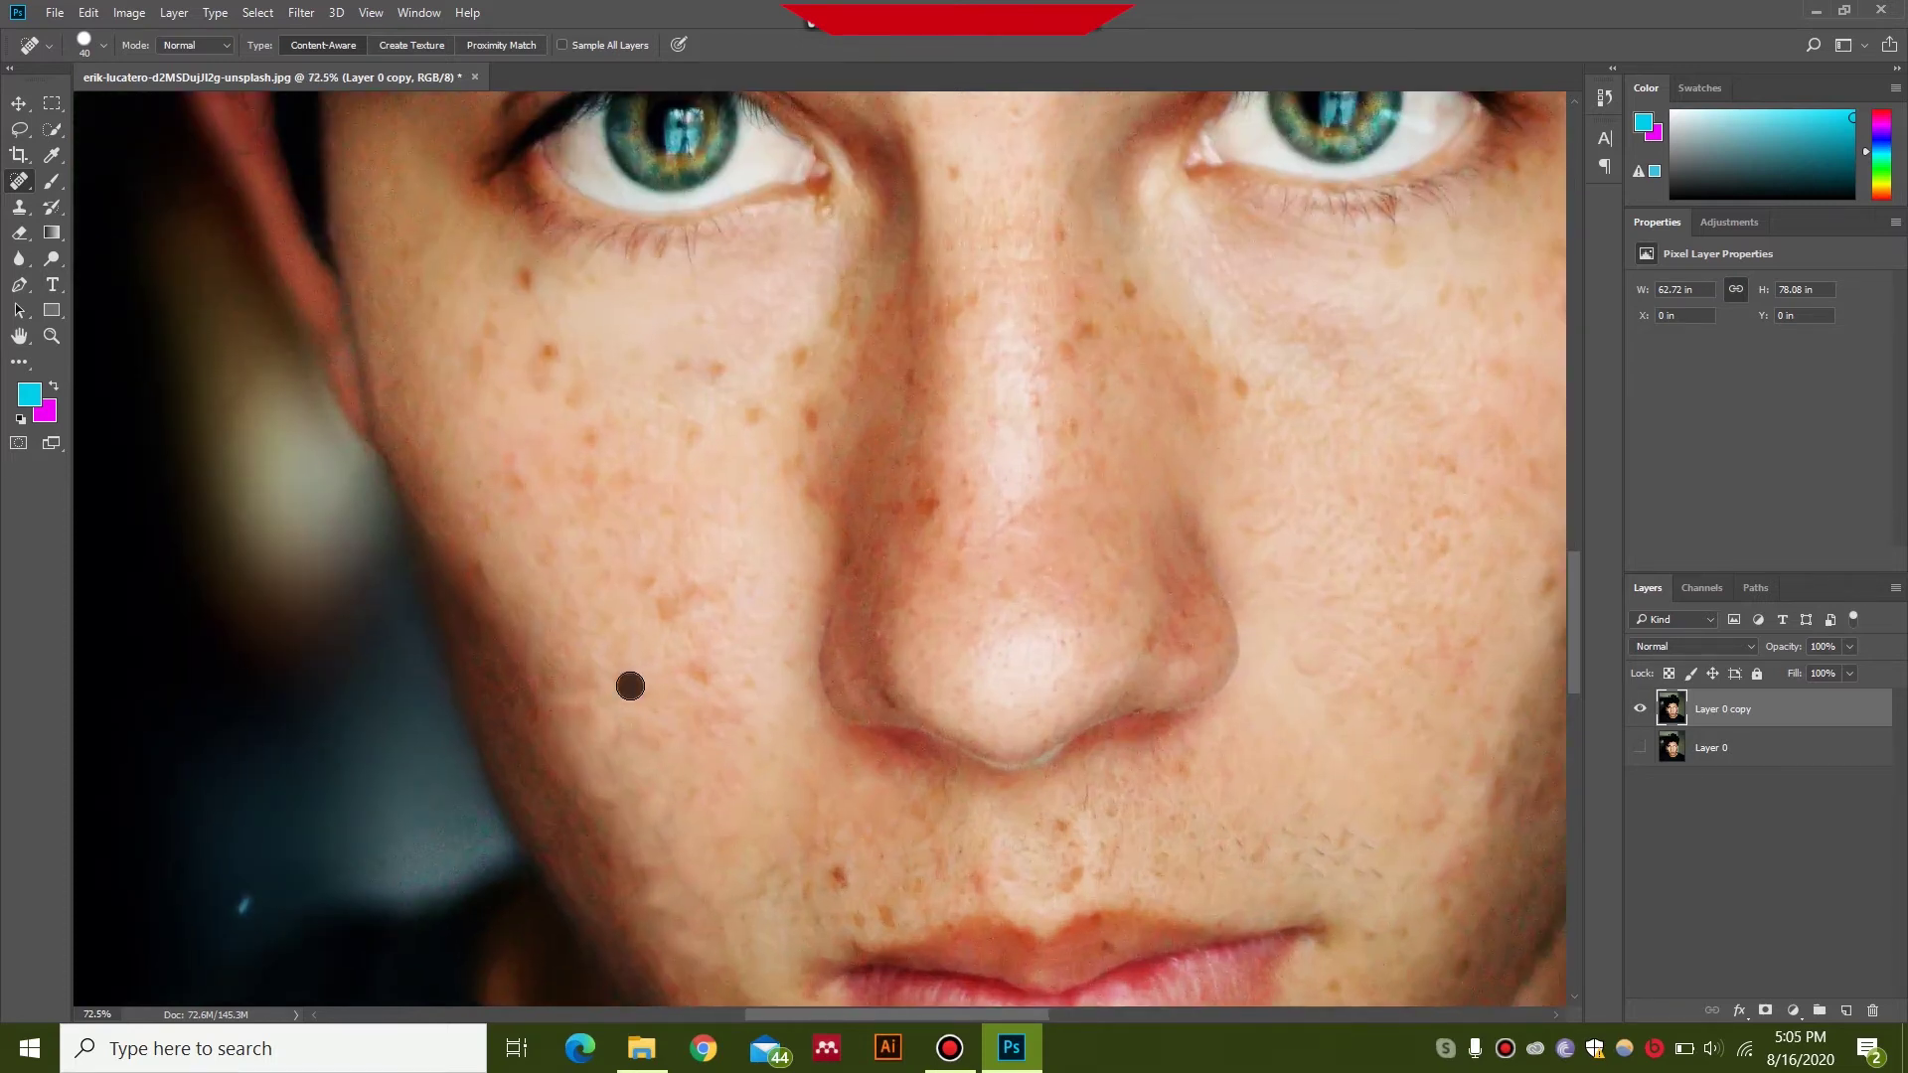
pyautogui.click(699, 675)
pyautogui.moveTo(827, 779); pyautogui.dragTo(766, 639)
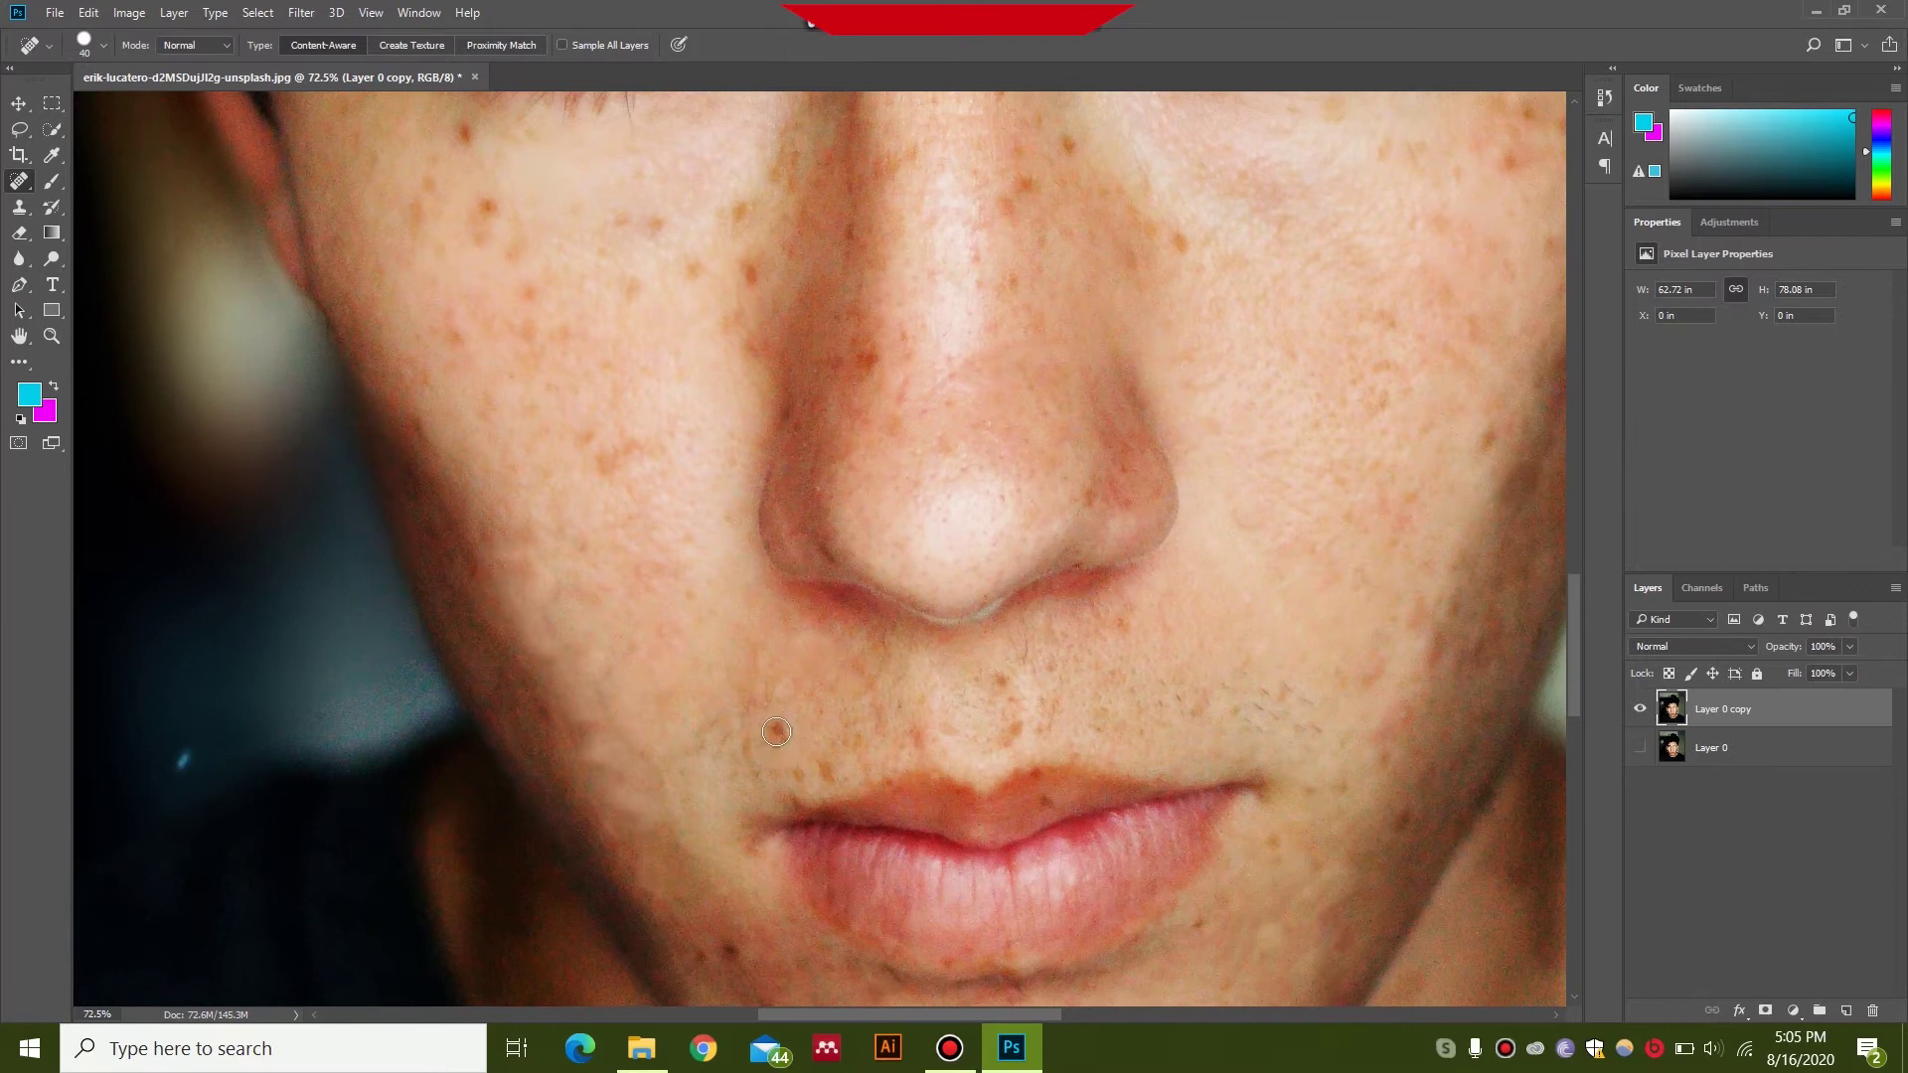
pyautogui.click(776, 732)
pyautogui.moveTo(743, 773)
pyautogui.mouseDown()
pyautogui.moveTo(763, 594)
pyautogui.moveTo(749, 781)
pyautogui.mouseUp()
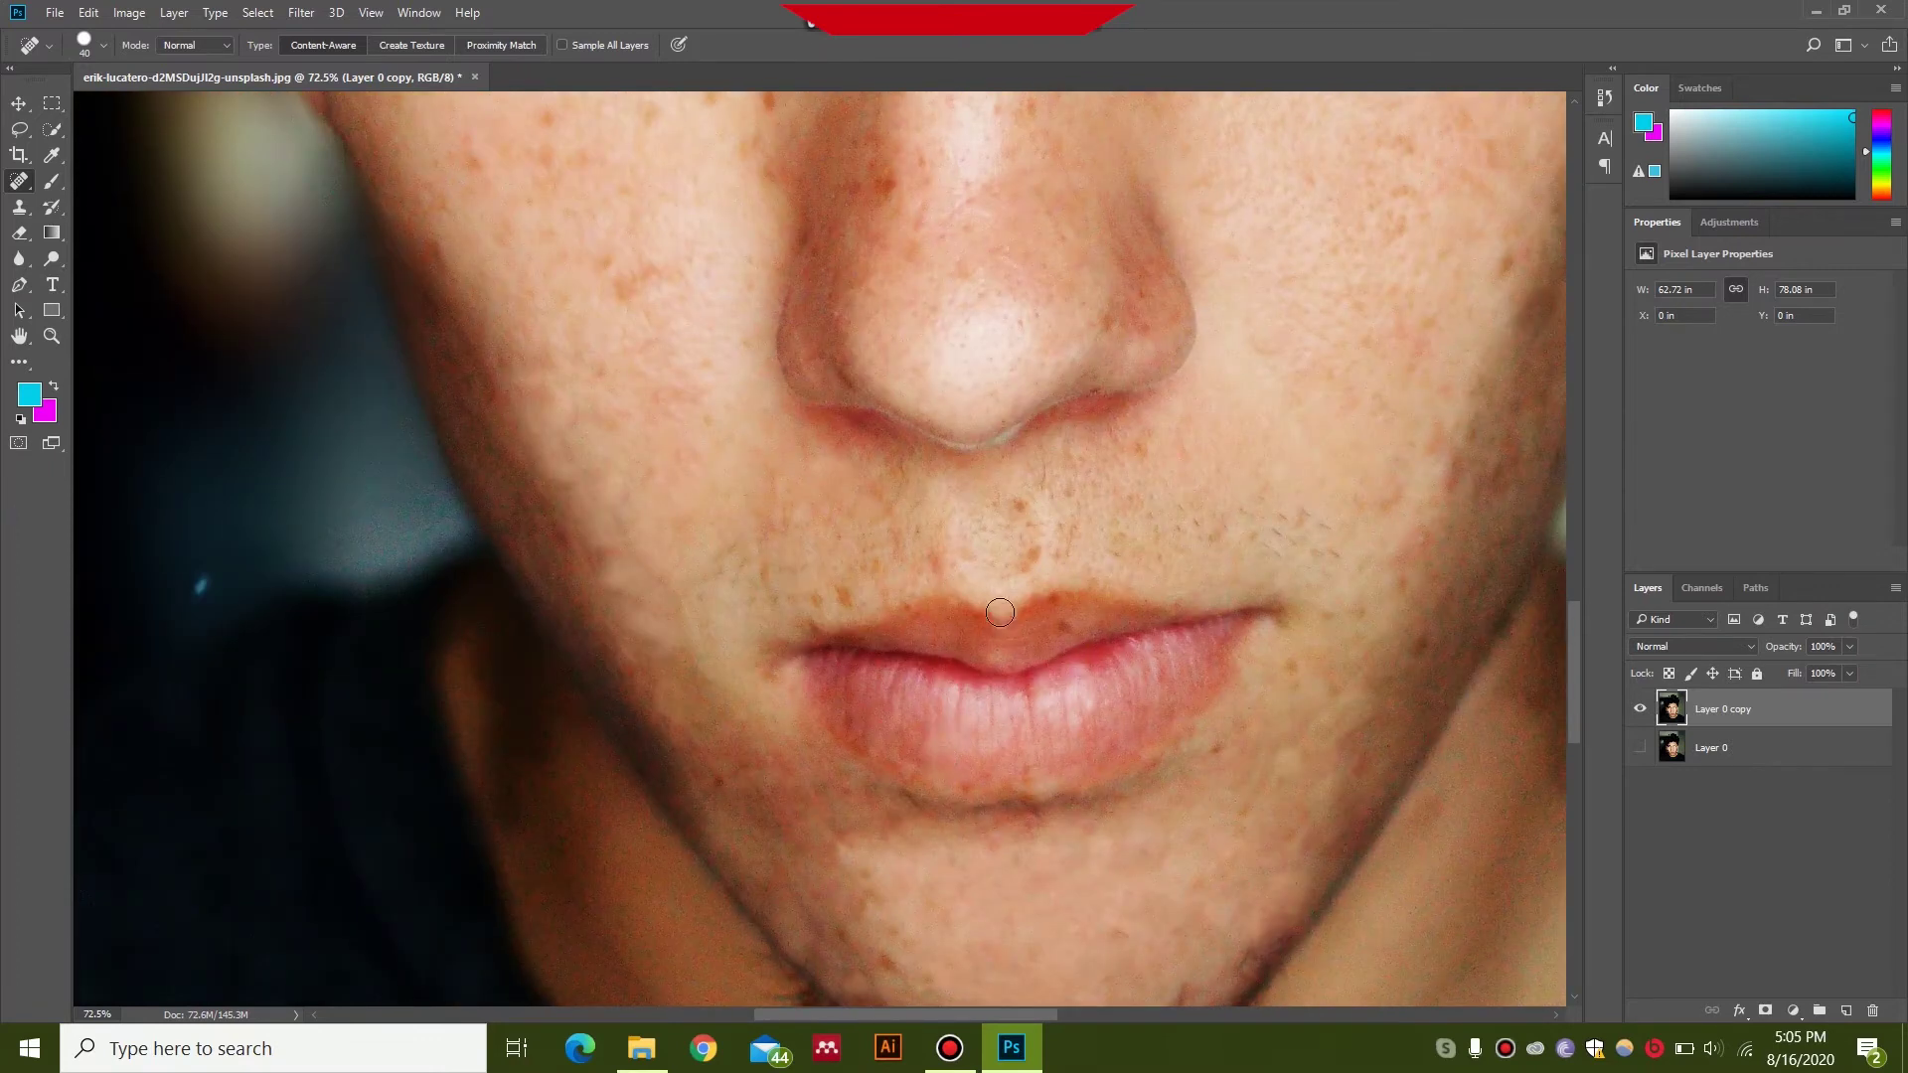
# Heal the cluster of freckles above the upper lip.
pyautogui.click(1031, 547)
pyautogui.click(1026, 567)
pyautogui.click(1016, 505)
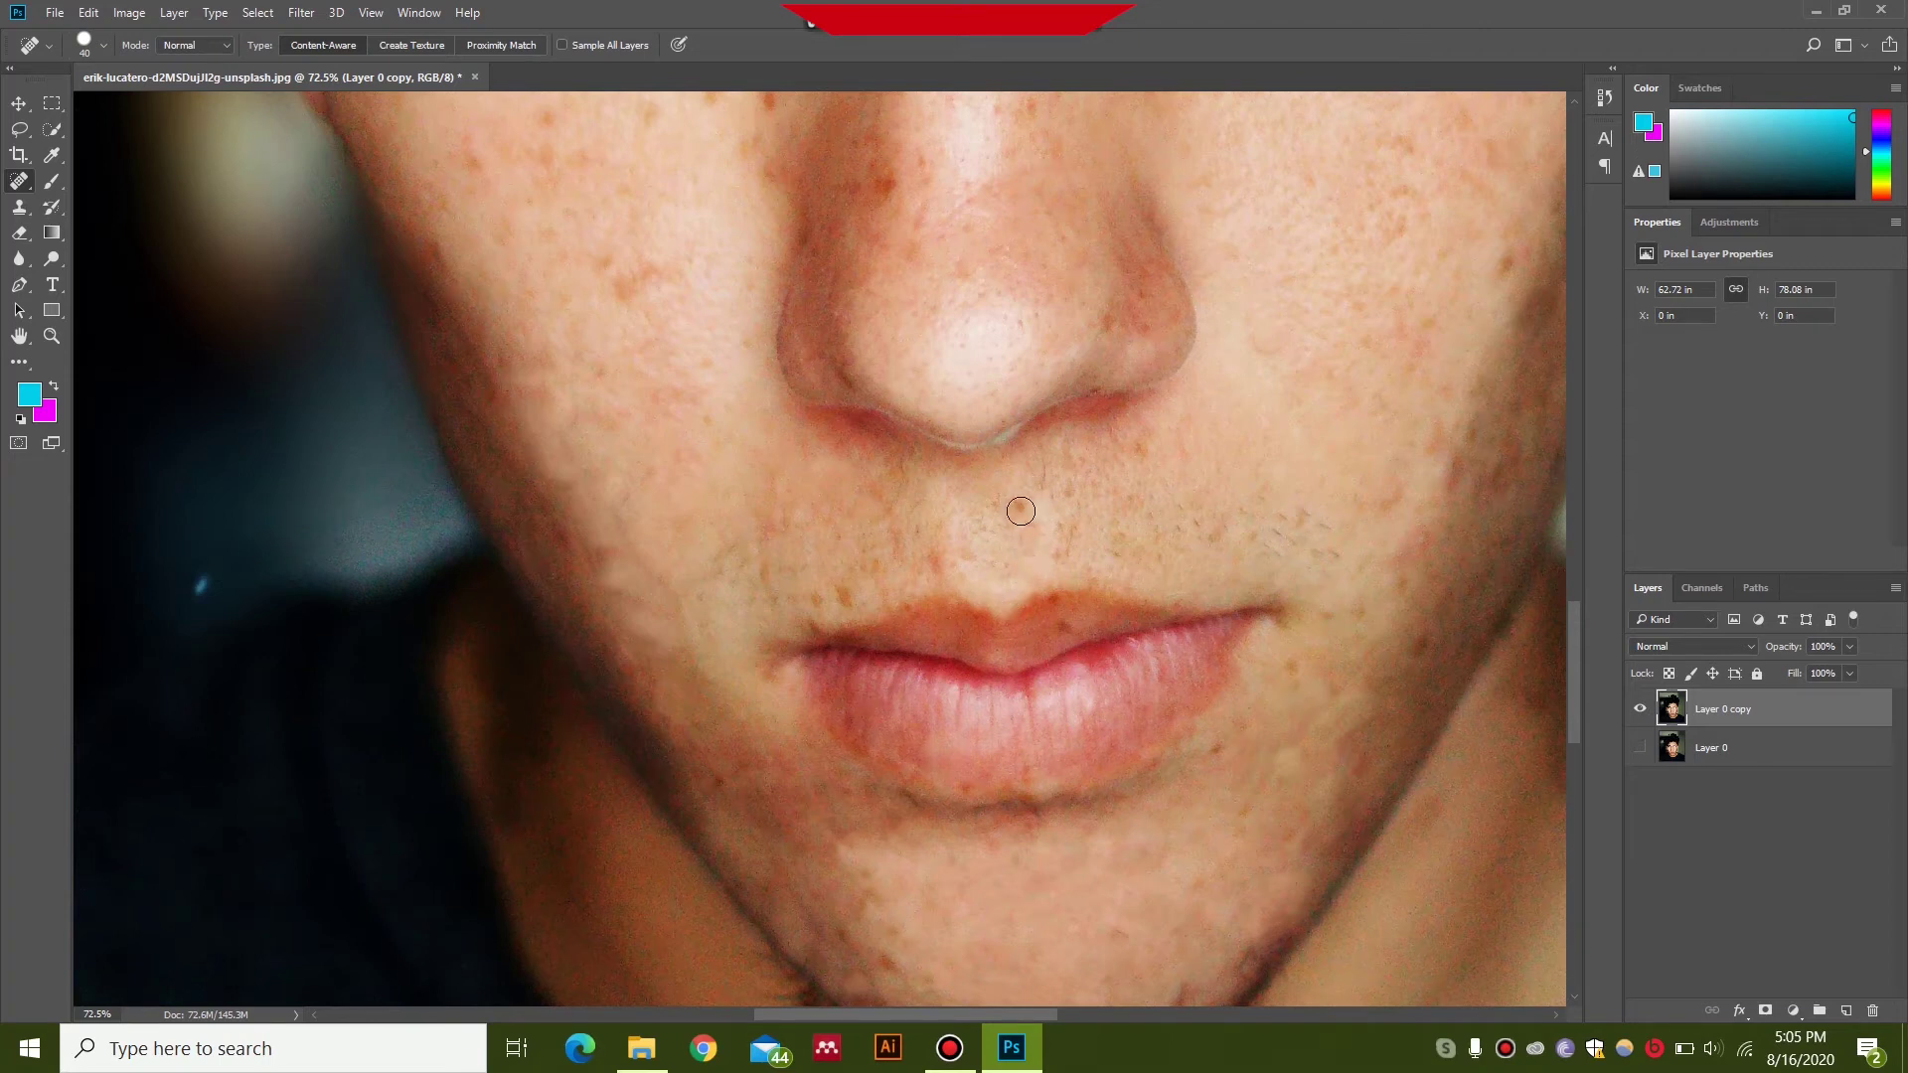
pyautogui.click(939, 567)
pyautogui.click(844, 598)
pyautogui.scroll(3, 776, 529)
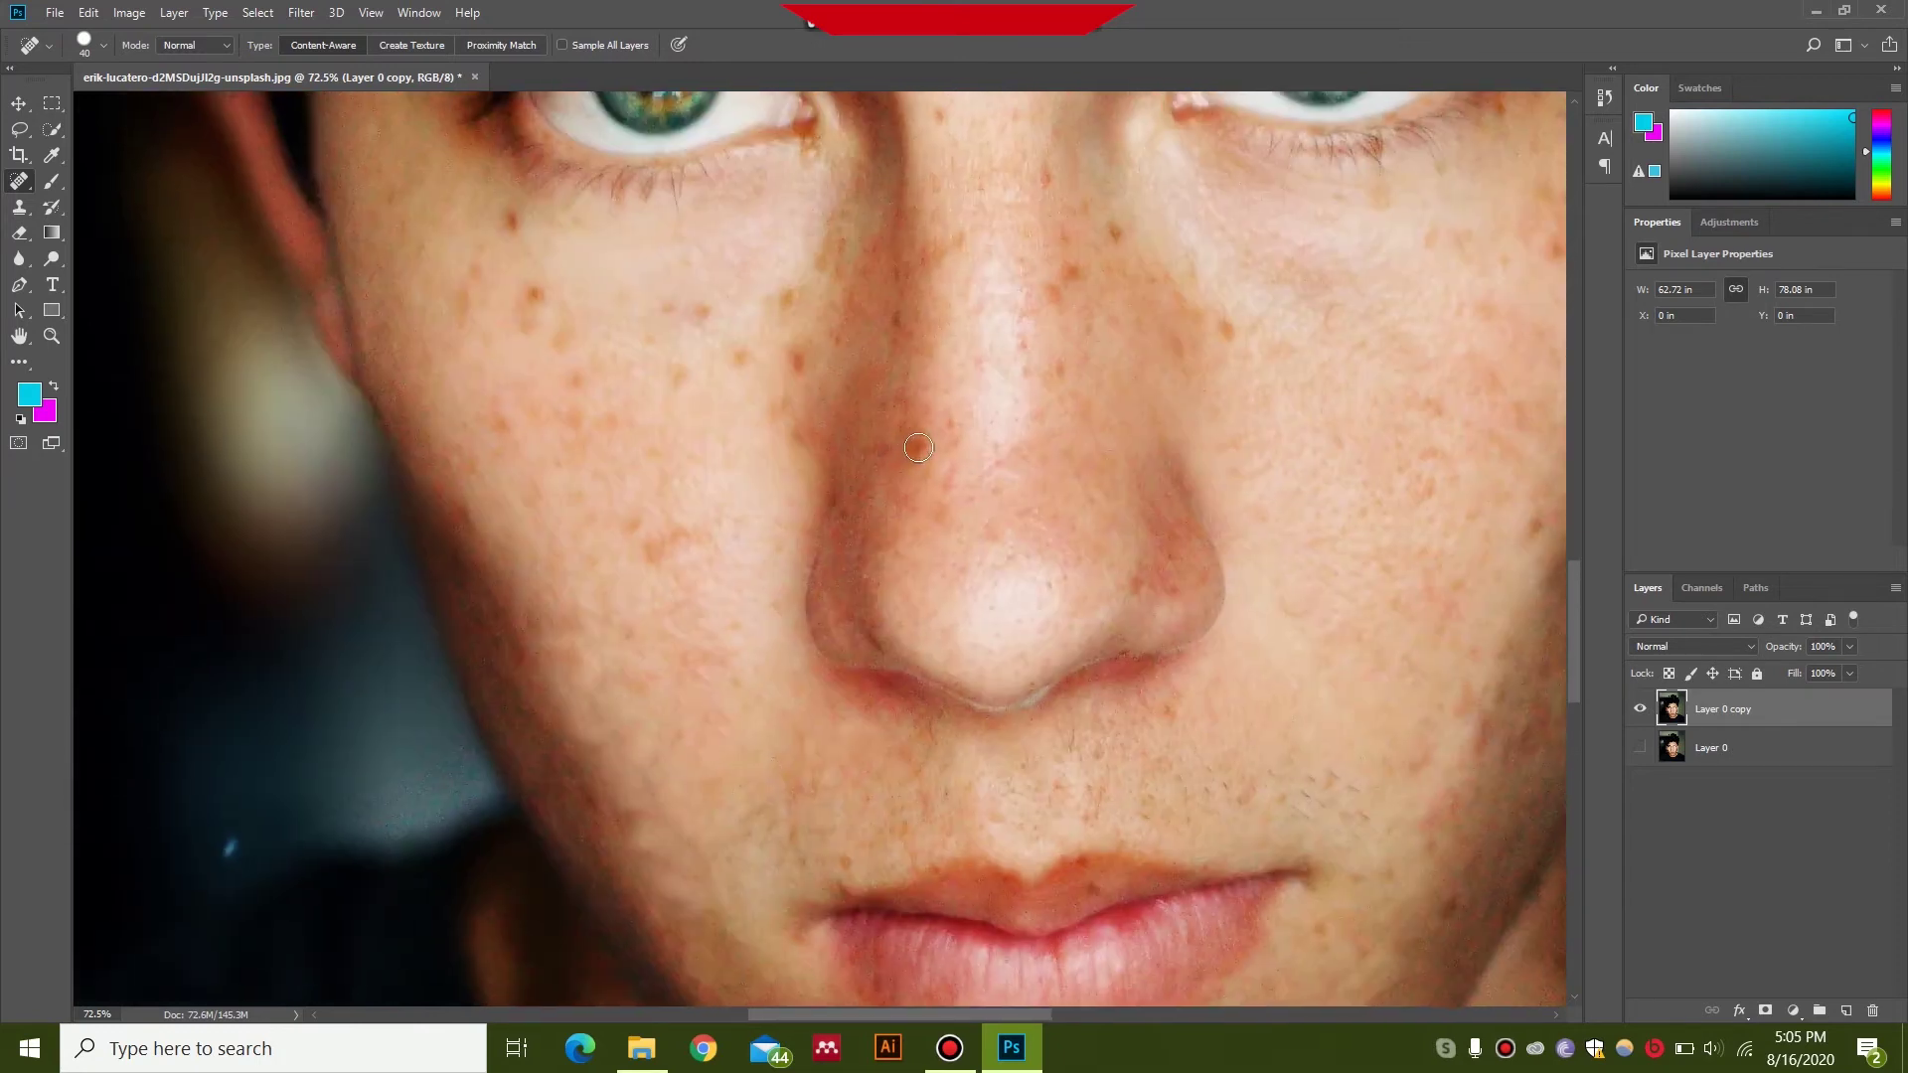
pyautogui.scroll(3, 771, 562)
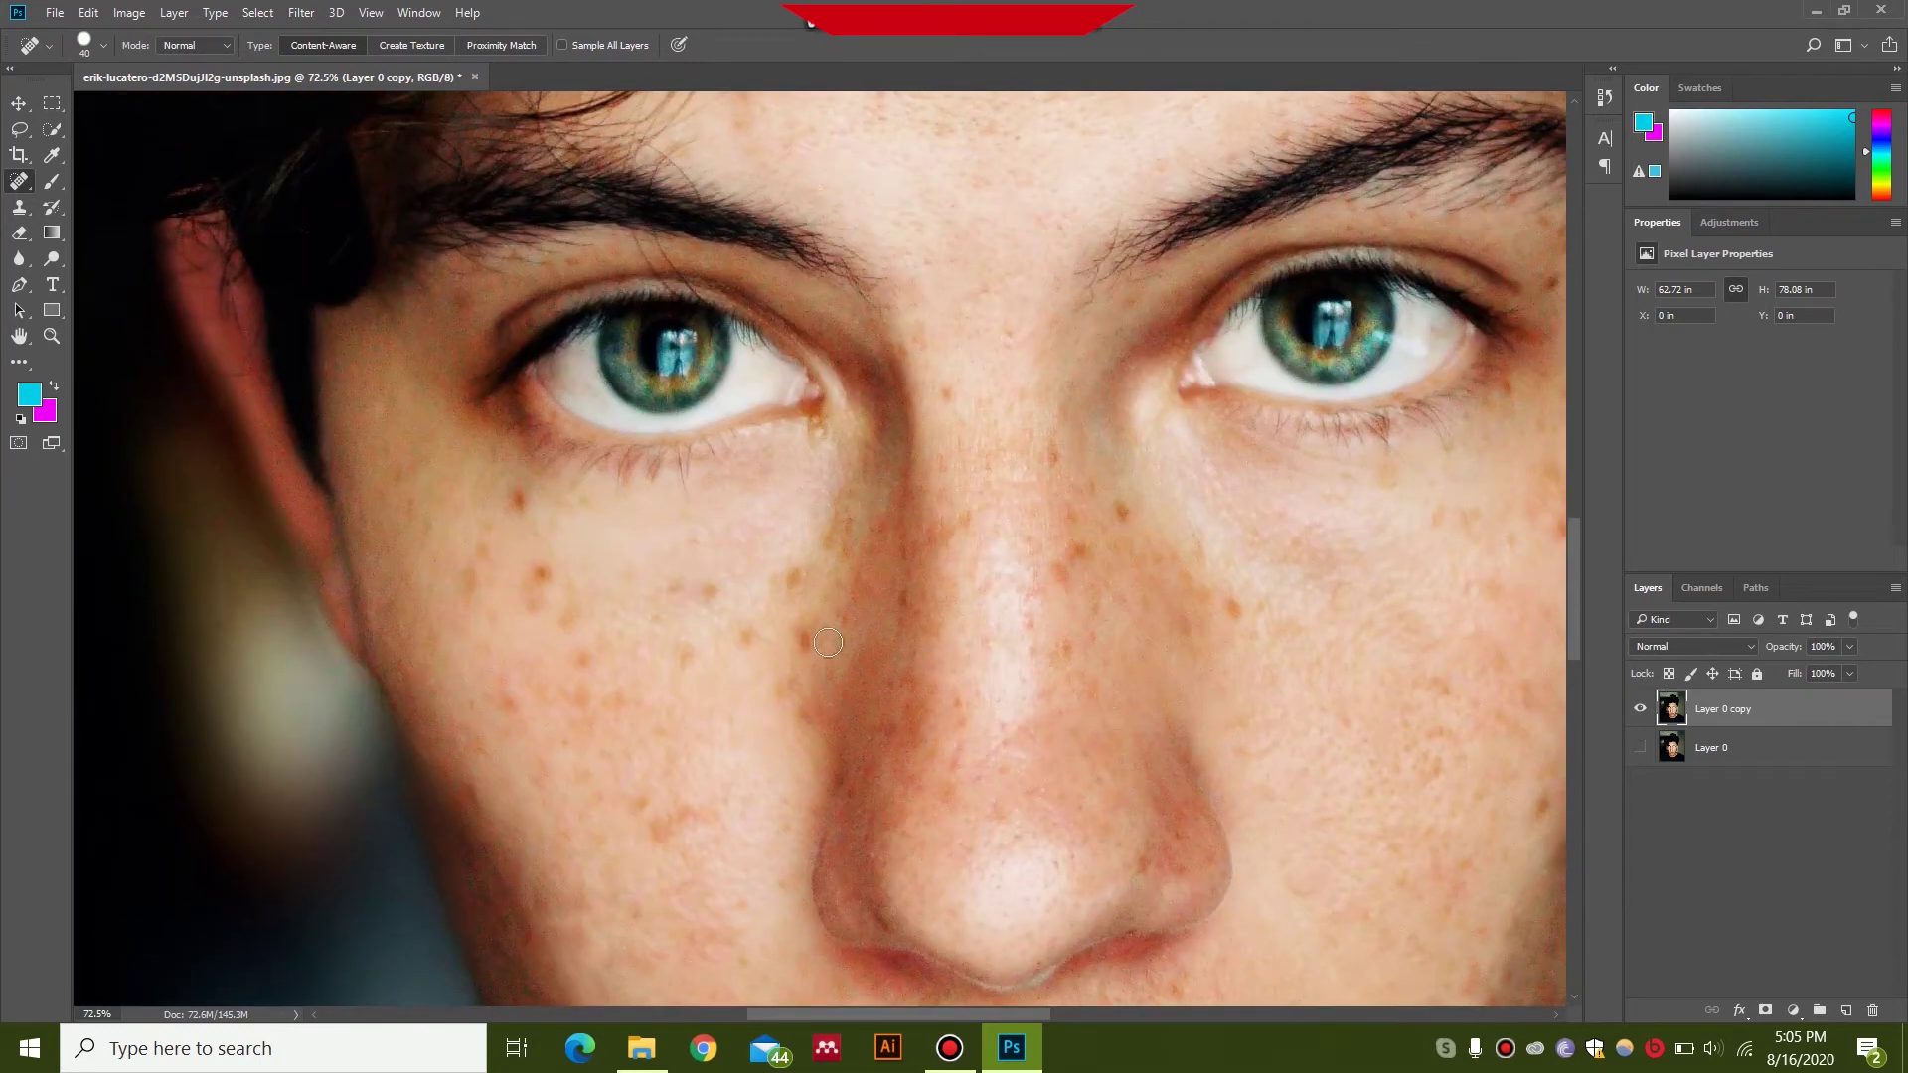
# Heal the freckles on the cheek under the eye and beside the nose.
pyautogui.moveTo(801, 583); pyautogui.dragTo(566, 758)
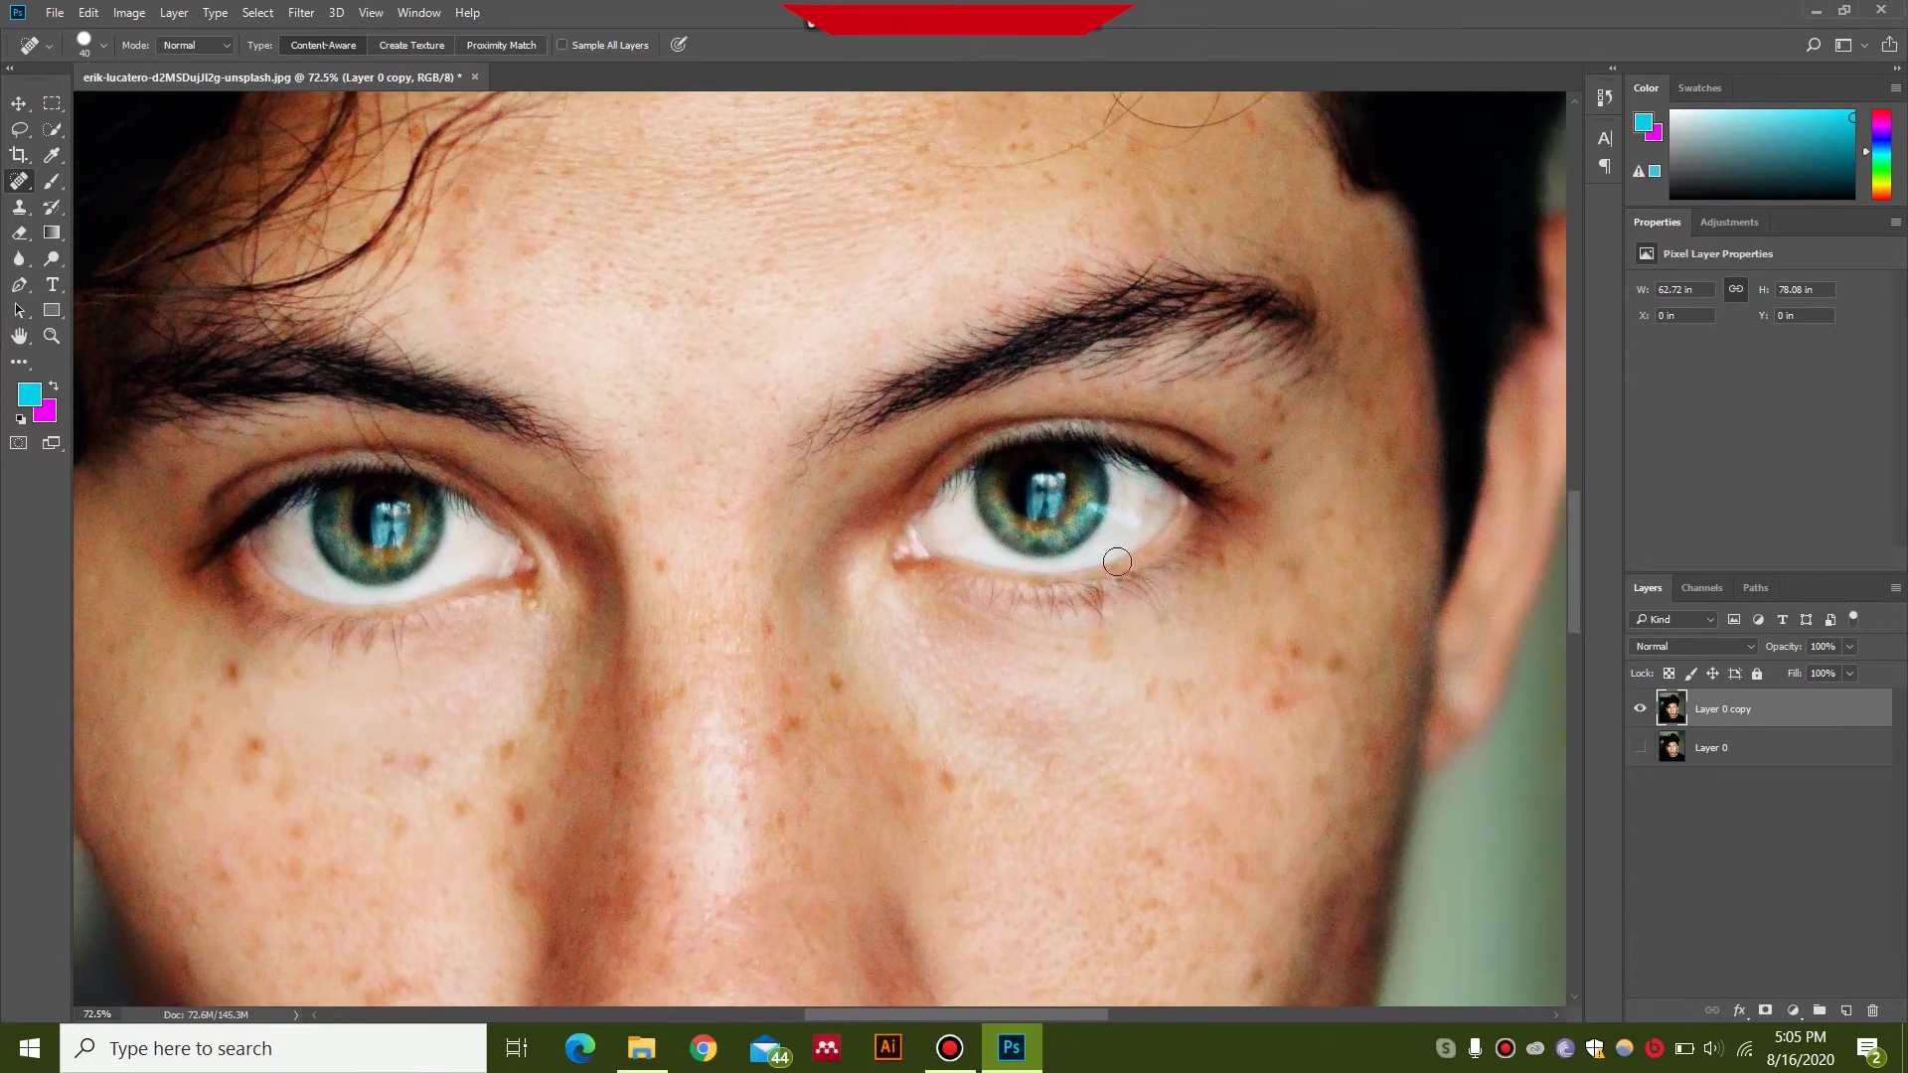
pyautogui.click(1337, 664)
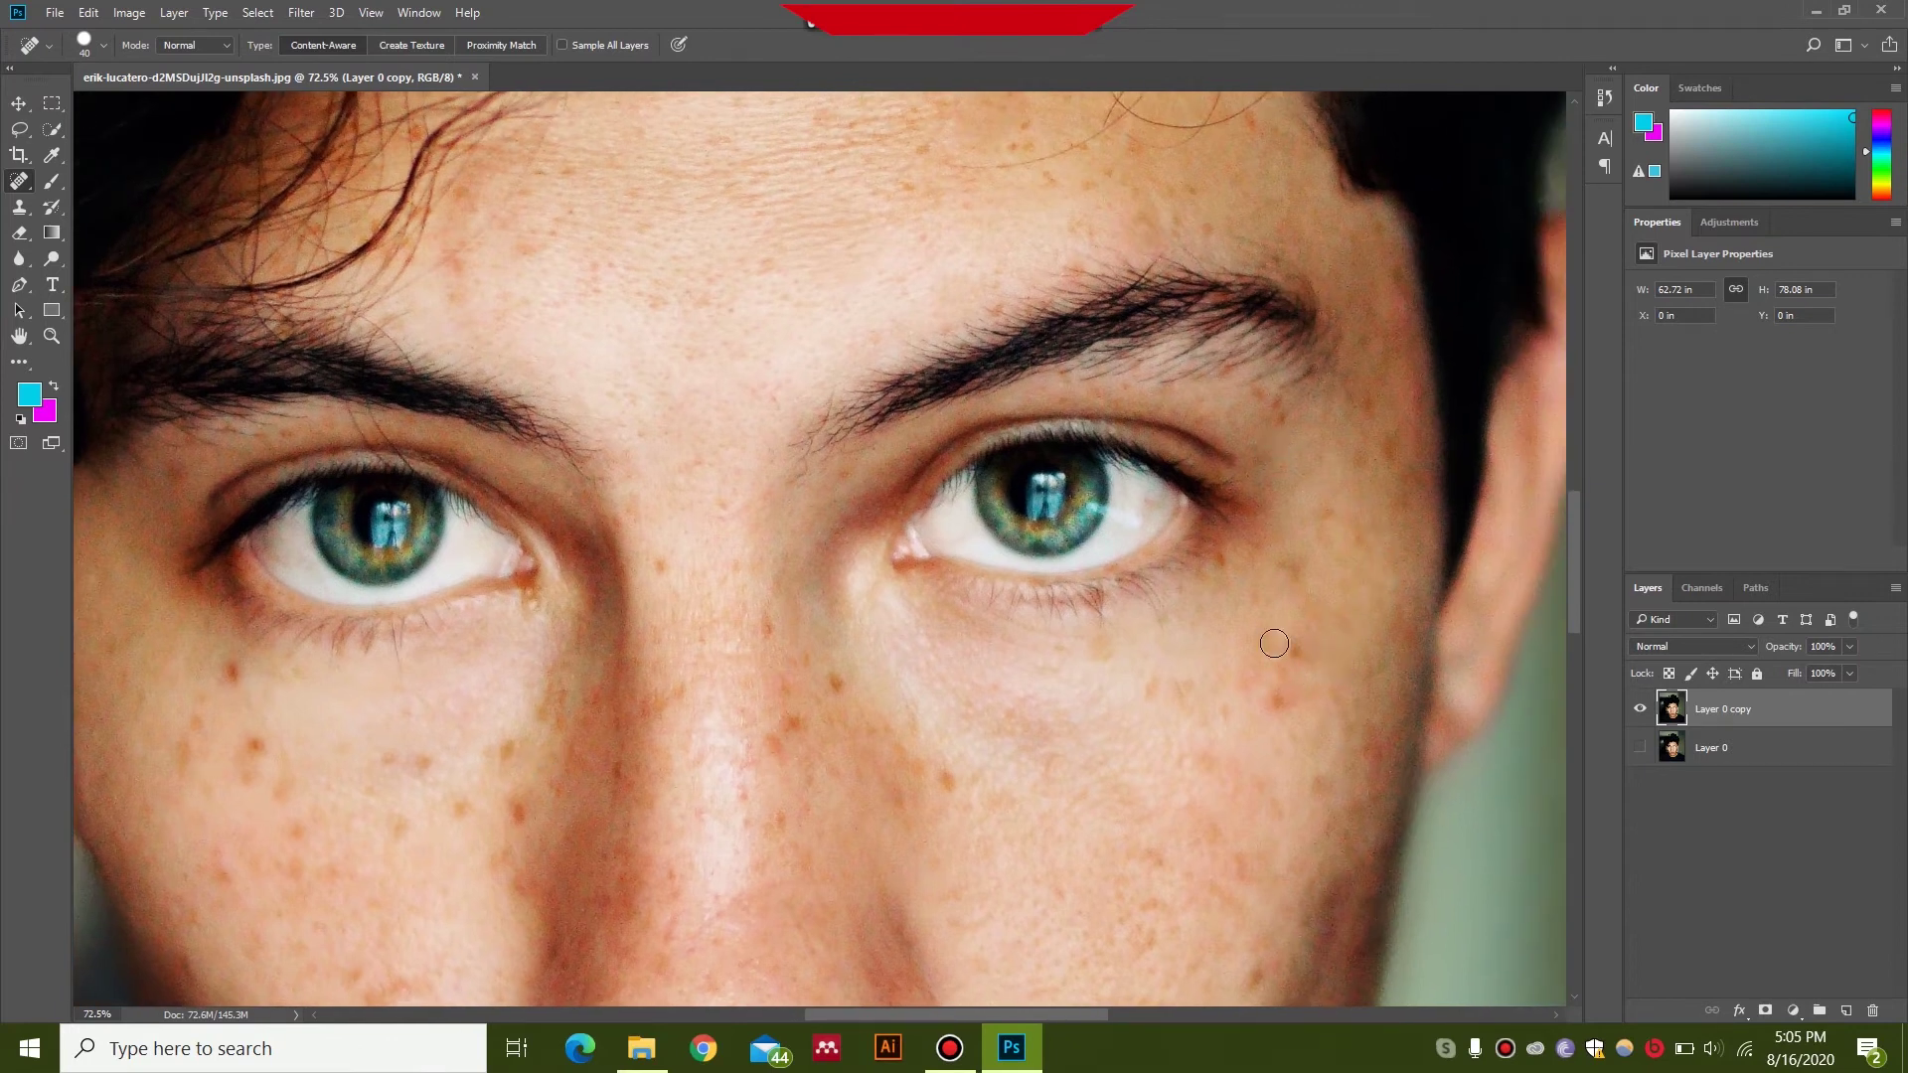
pyautogui.click(1285, 696)
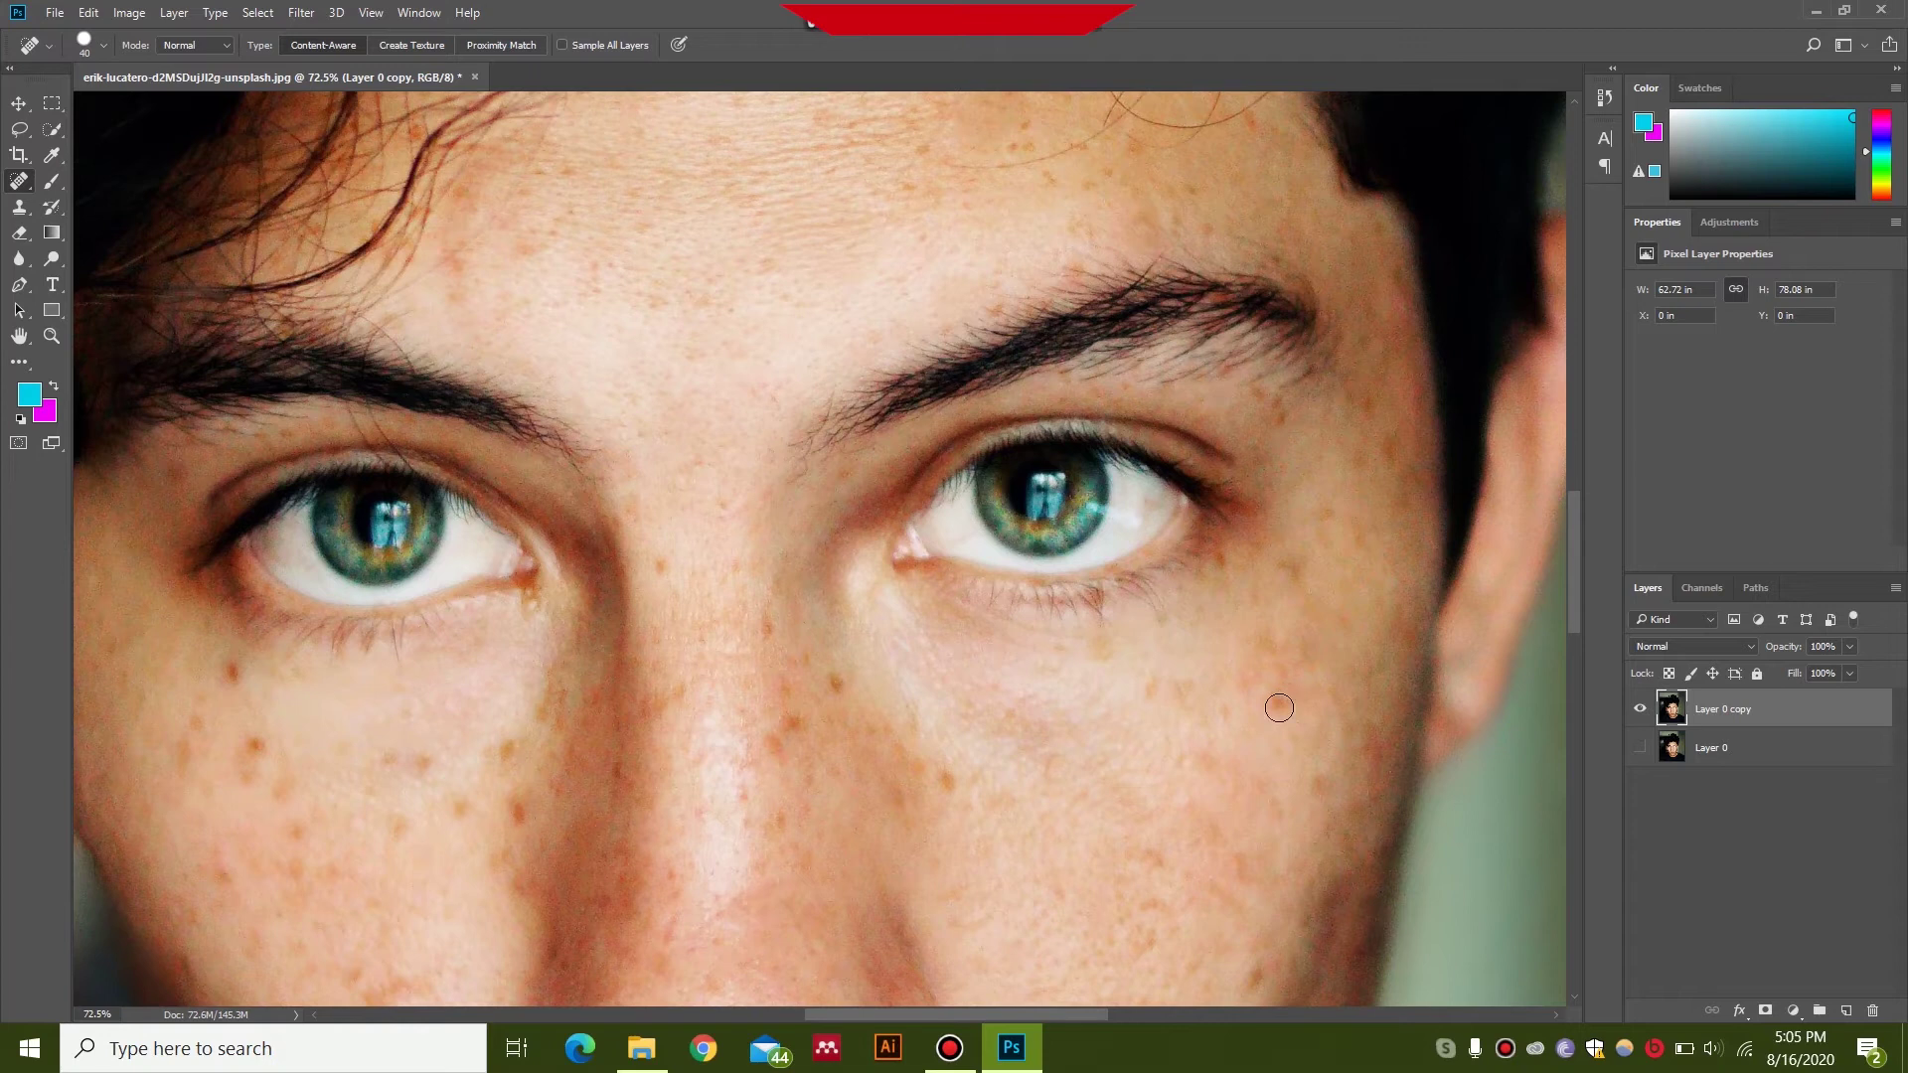
pyautogui.click(836, 684)
pyautogui.click(951, 779)
# Brush away the bands of freckles across the forehead, including the upper-right area.
pyautogui.moveTo(780, 571); pyautogui.dragTo(826, 779)
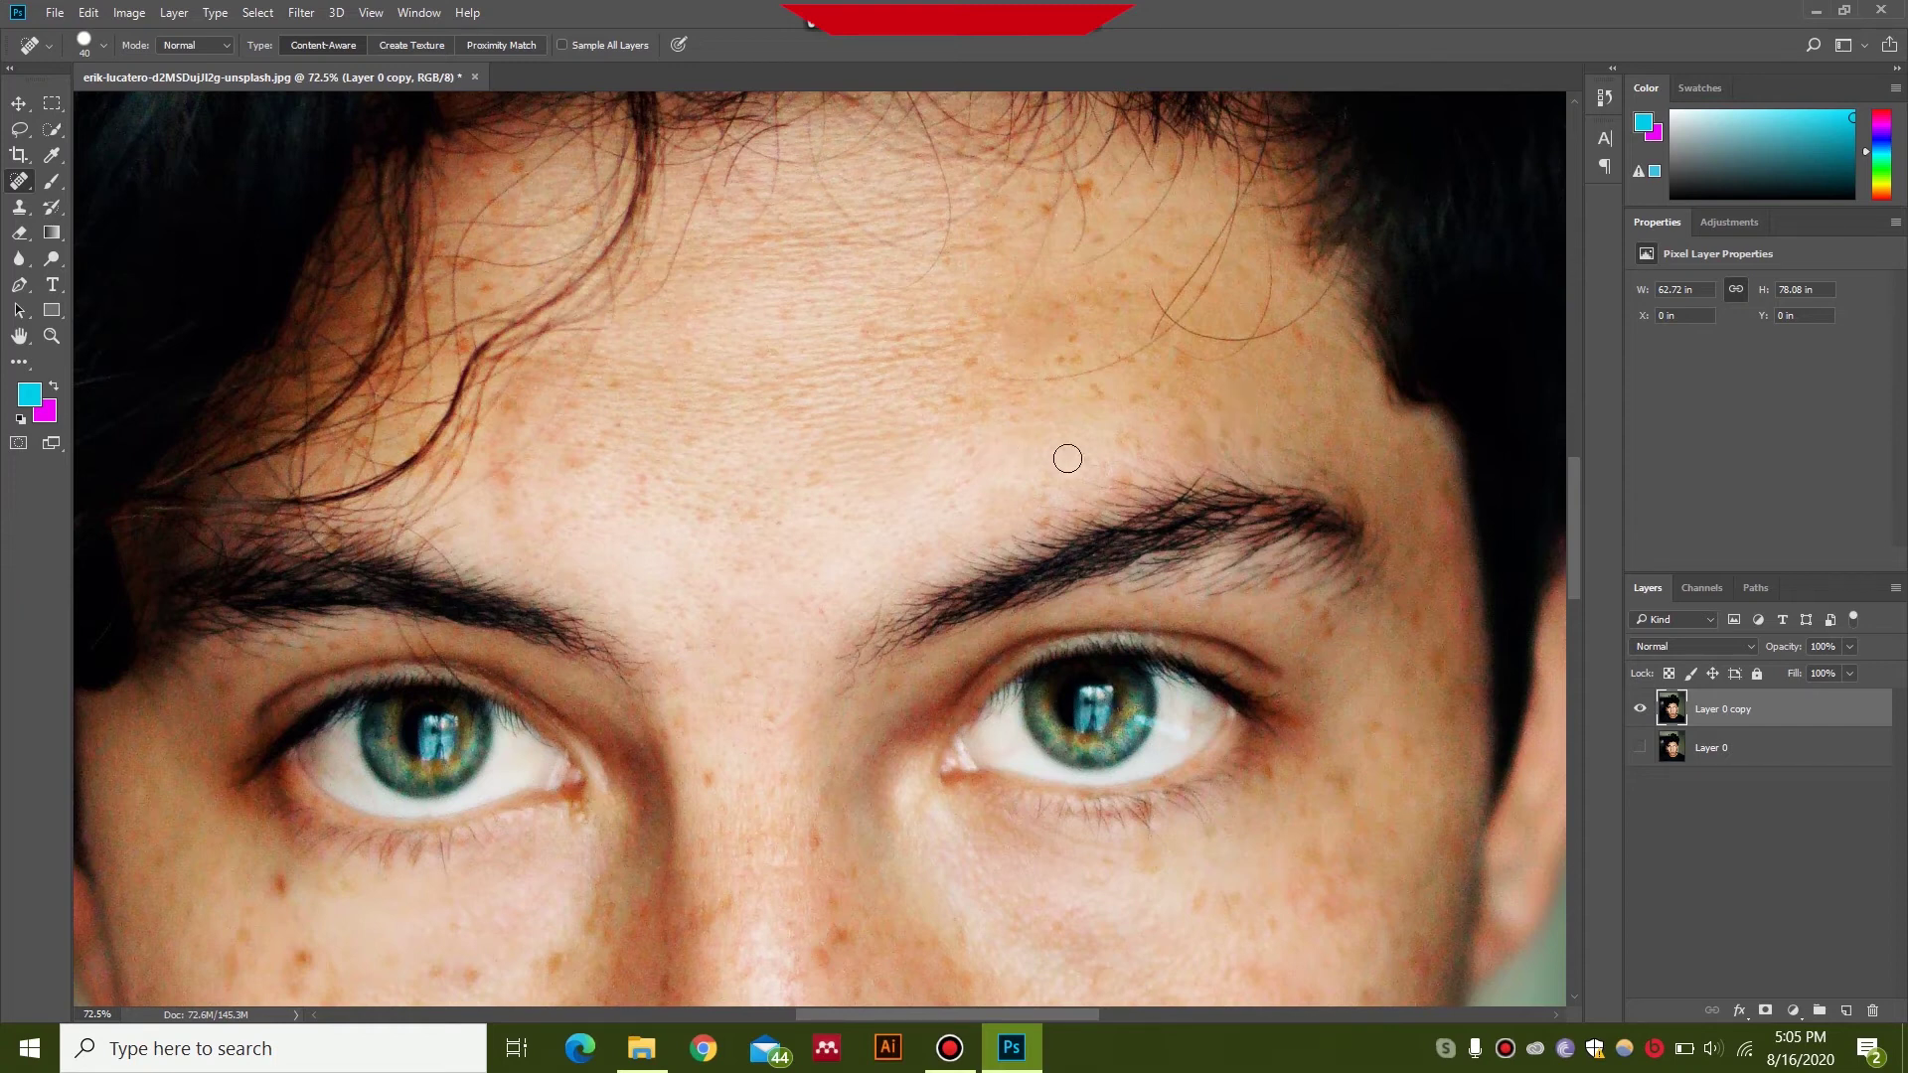
pyautogui.moveTo(1282, 440)
pyautogui.mouseDown()
pyautogui.moveTo(1149, 457)
pyautogui.moveTo(1289, 441)
pyautogui.mouseUp()
pyautogui.moveTo(1005, 486); pyautogui.dragTo(1175, 436)
pyautogui.moveTo(1038, 190); pyautogui.dragTo(1120, 194)
pyautogui.moveTo(1257, 318)
pyautogui.mouseDown()
pyautogui.moveTo(1292, 314)
pyautogui.moveTo(1317, 345)
pyautogui.mouseUp()
pyautogui.click(1300, 331)
pyautogui.moveTo(1411, 451); pyautogui.dragTo(1287, 342)
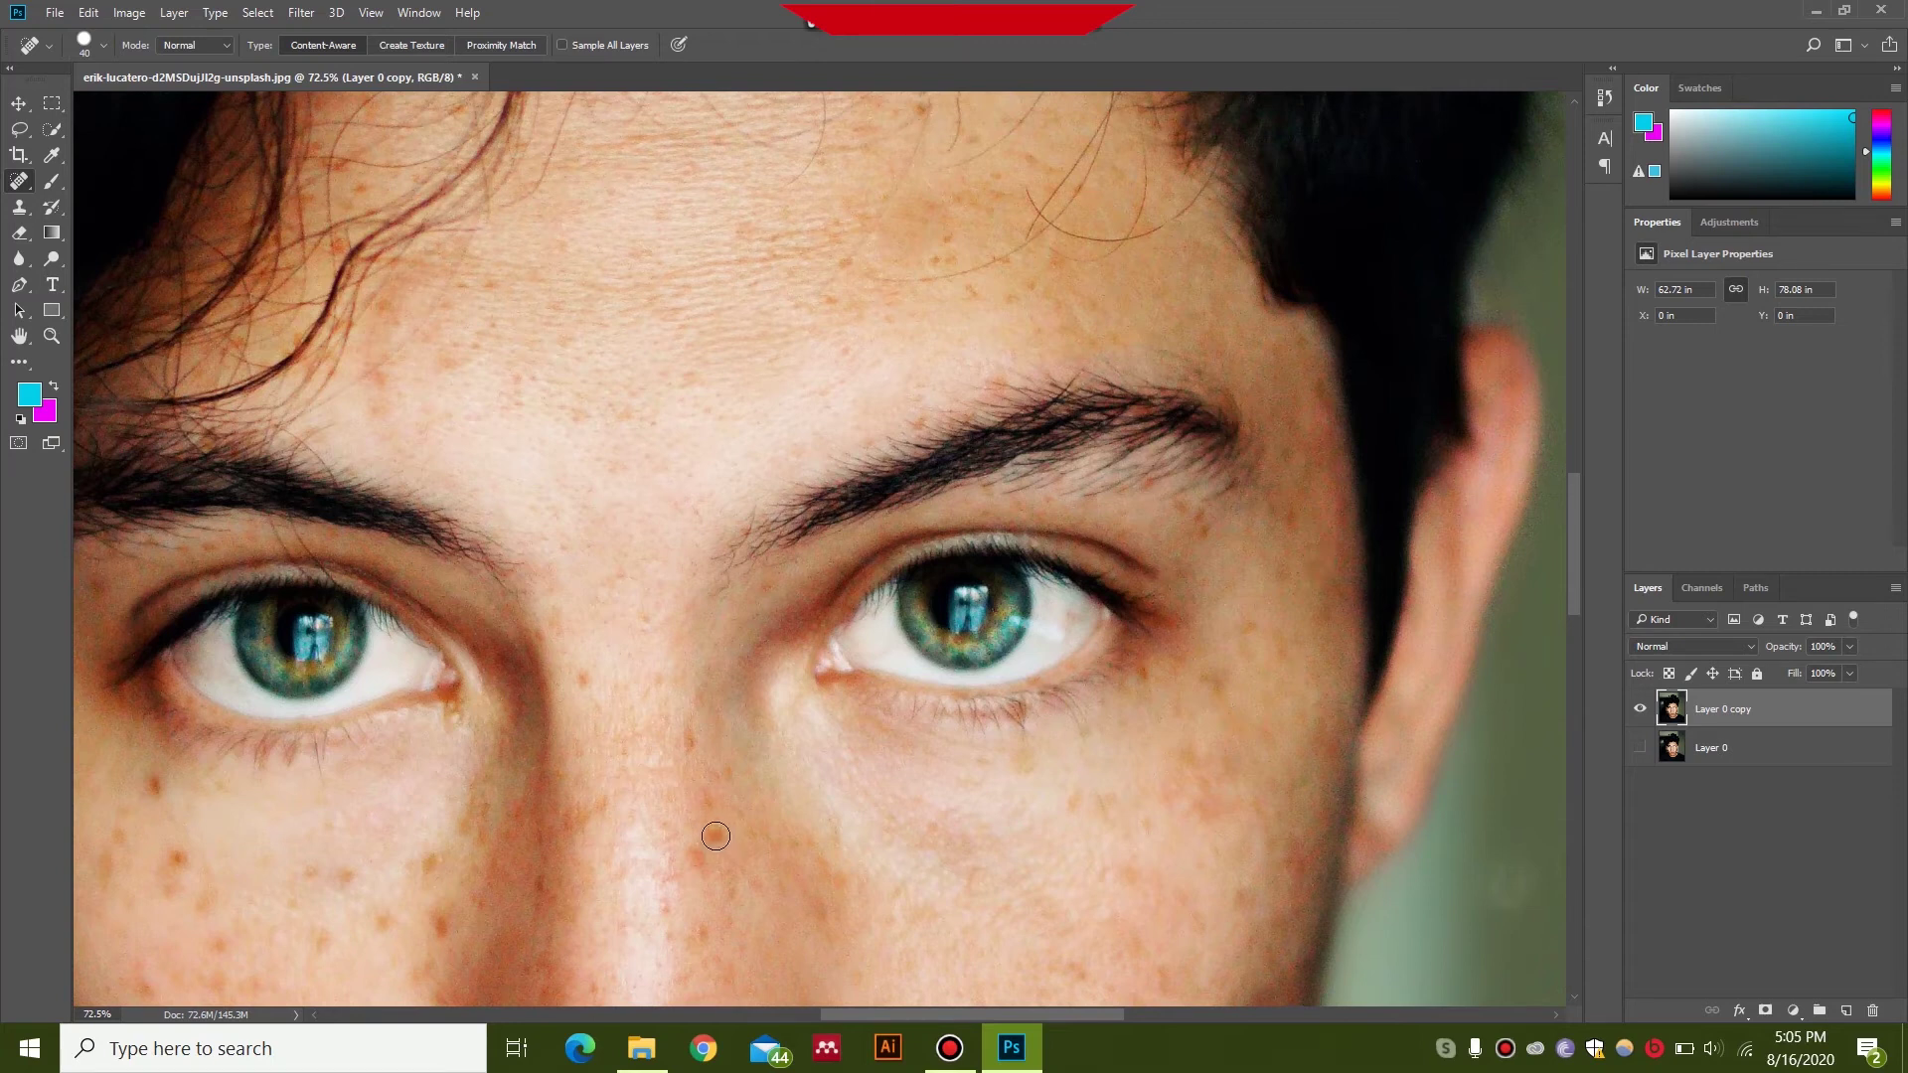
# Heal freckles beside the nose, above the eyebrow, on both cheeks and under the left eye.
pyautogui.click(699, 854)
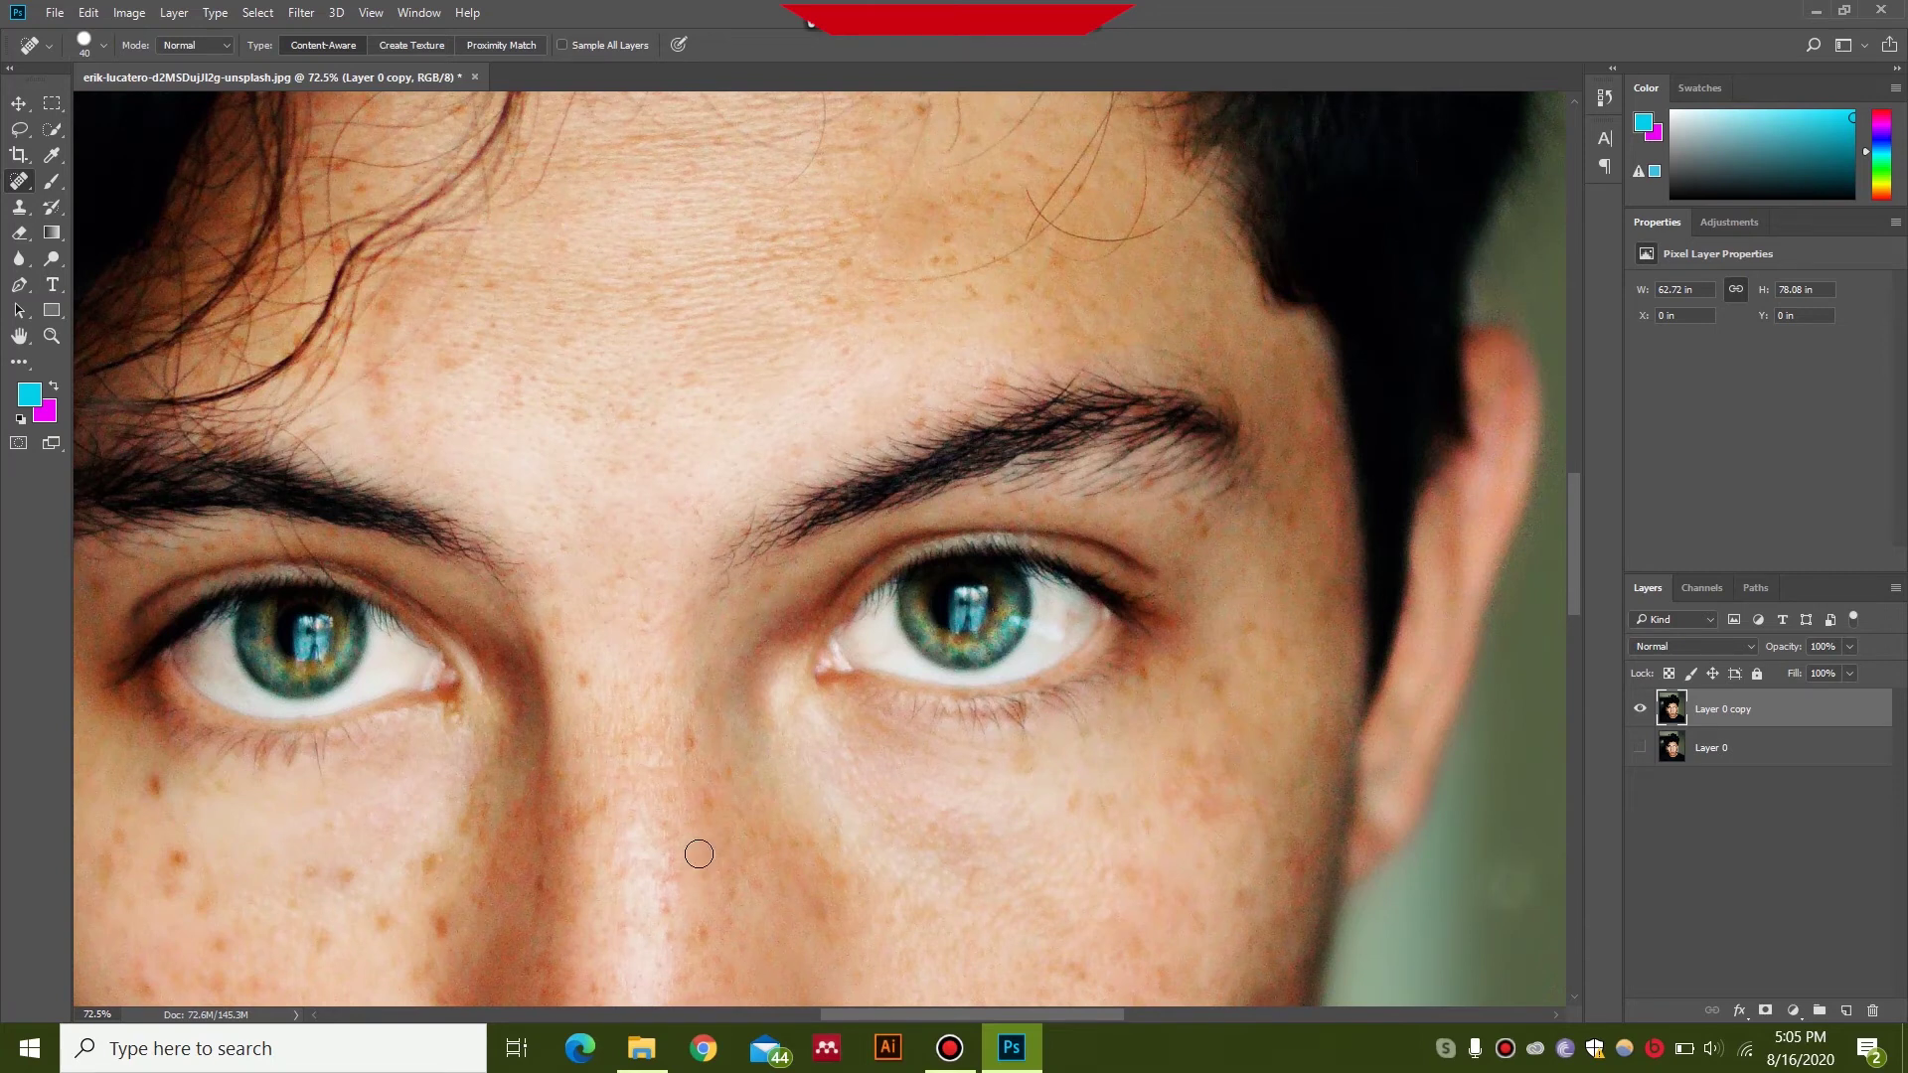
pyautogui.click(685, 746)
pyautogui.click(1003, 385)
pyautogui.scroll(-3, 783, 646)
pyautogui.hscroll(-3, 785, 616)
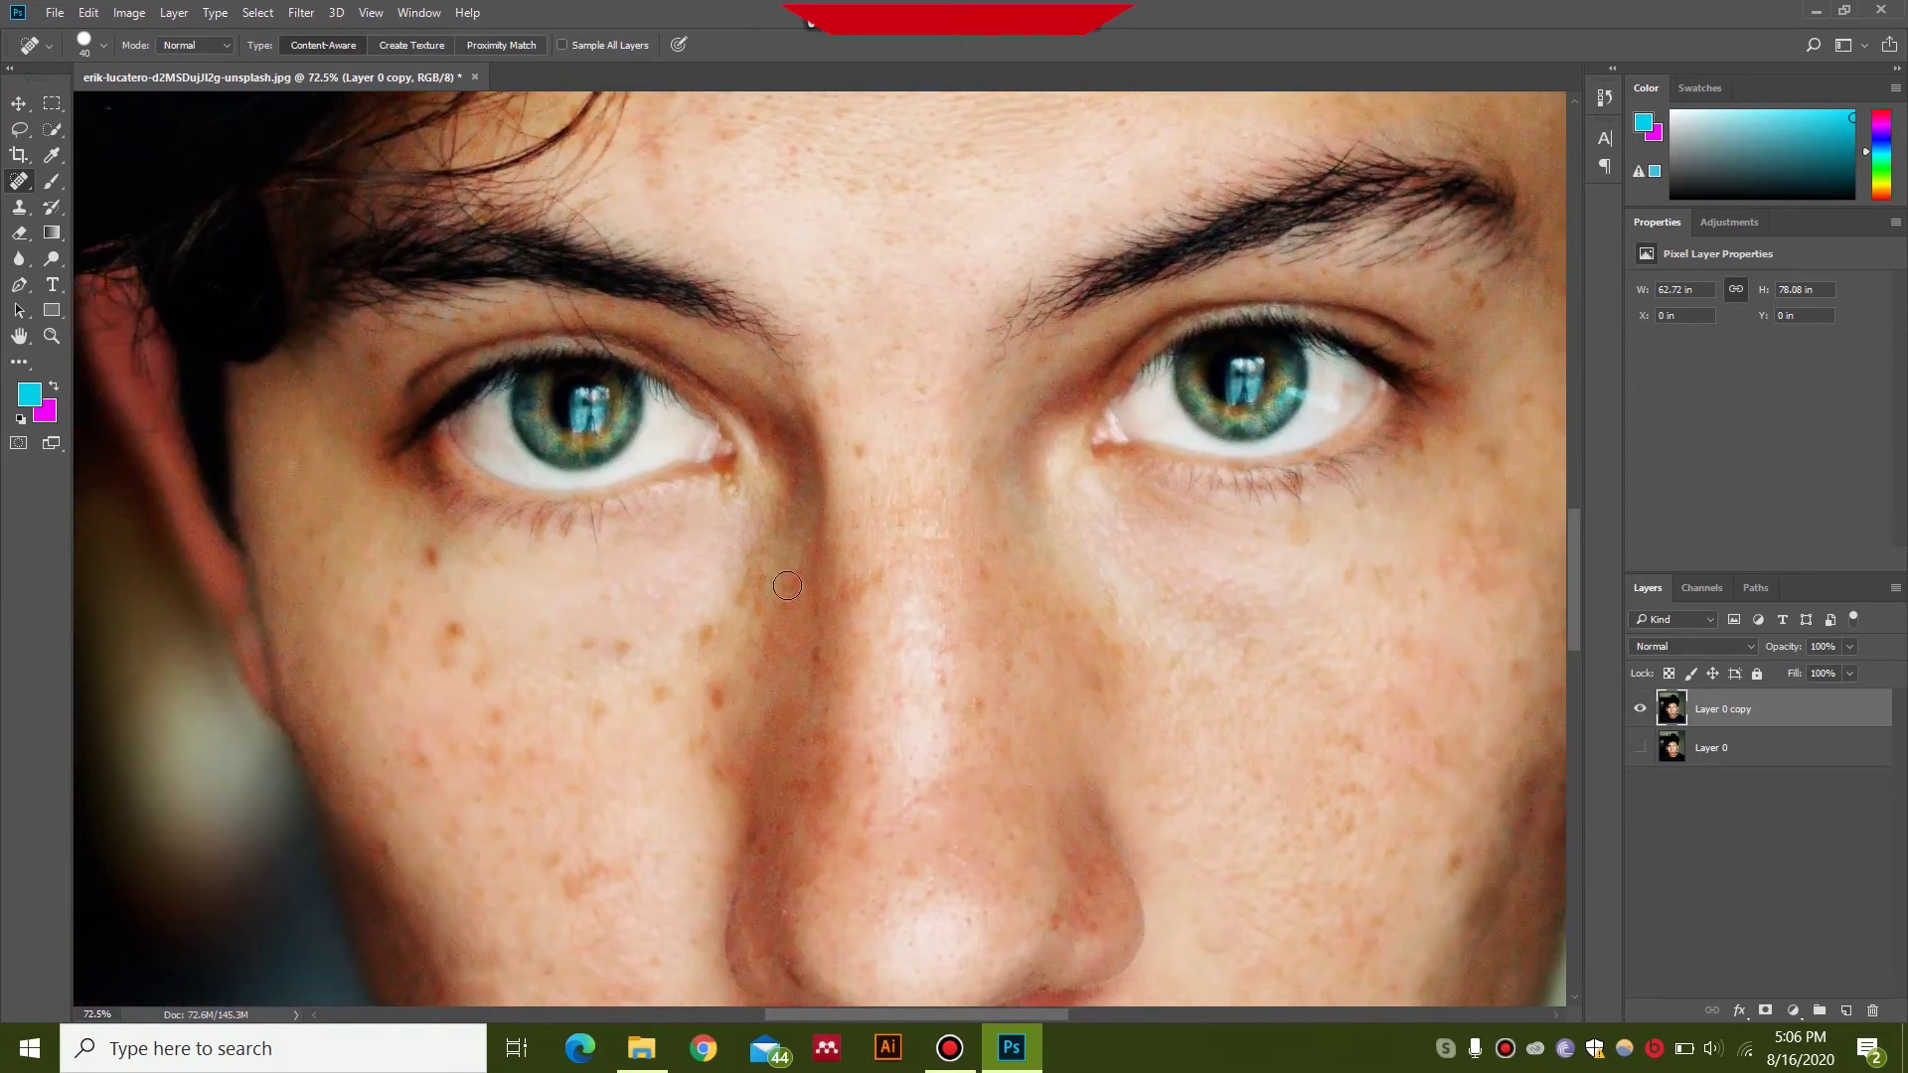
pyautogui.click(706, 630)
pyautogui.click(719, 697)
pyautogui.click(621, 649)
pyautogui.click(452, 638)
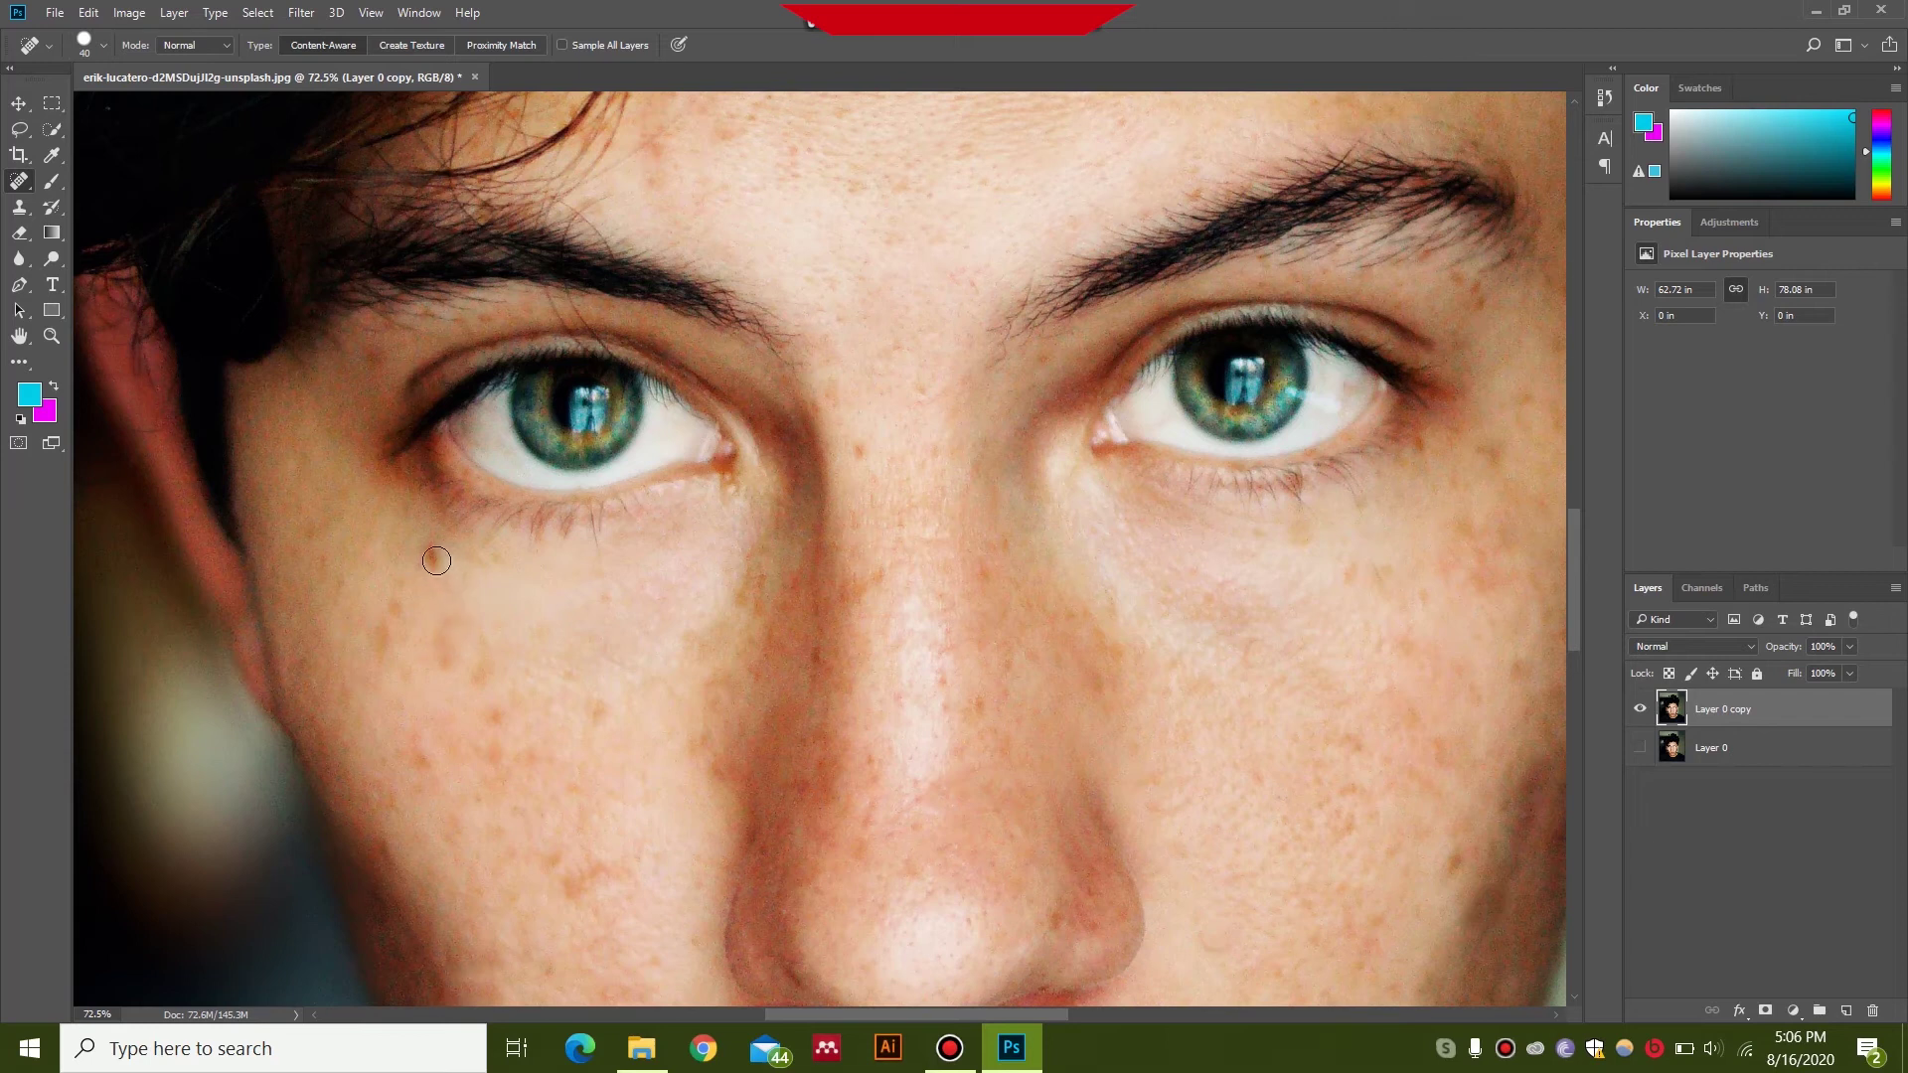
pyautogui.click(436, 561)
pyautogui.click(977, 634)
# Heal the remaining freckles on the nose, left cheek and beside the nose.
pyautogui.moveTo(973, 599); pyautogui.dragTo(715, 481)
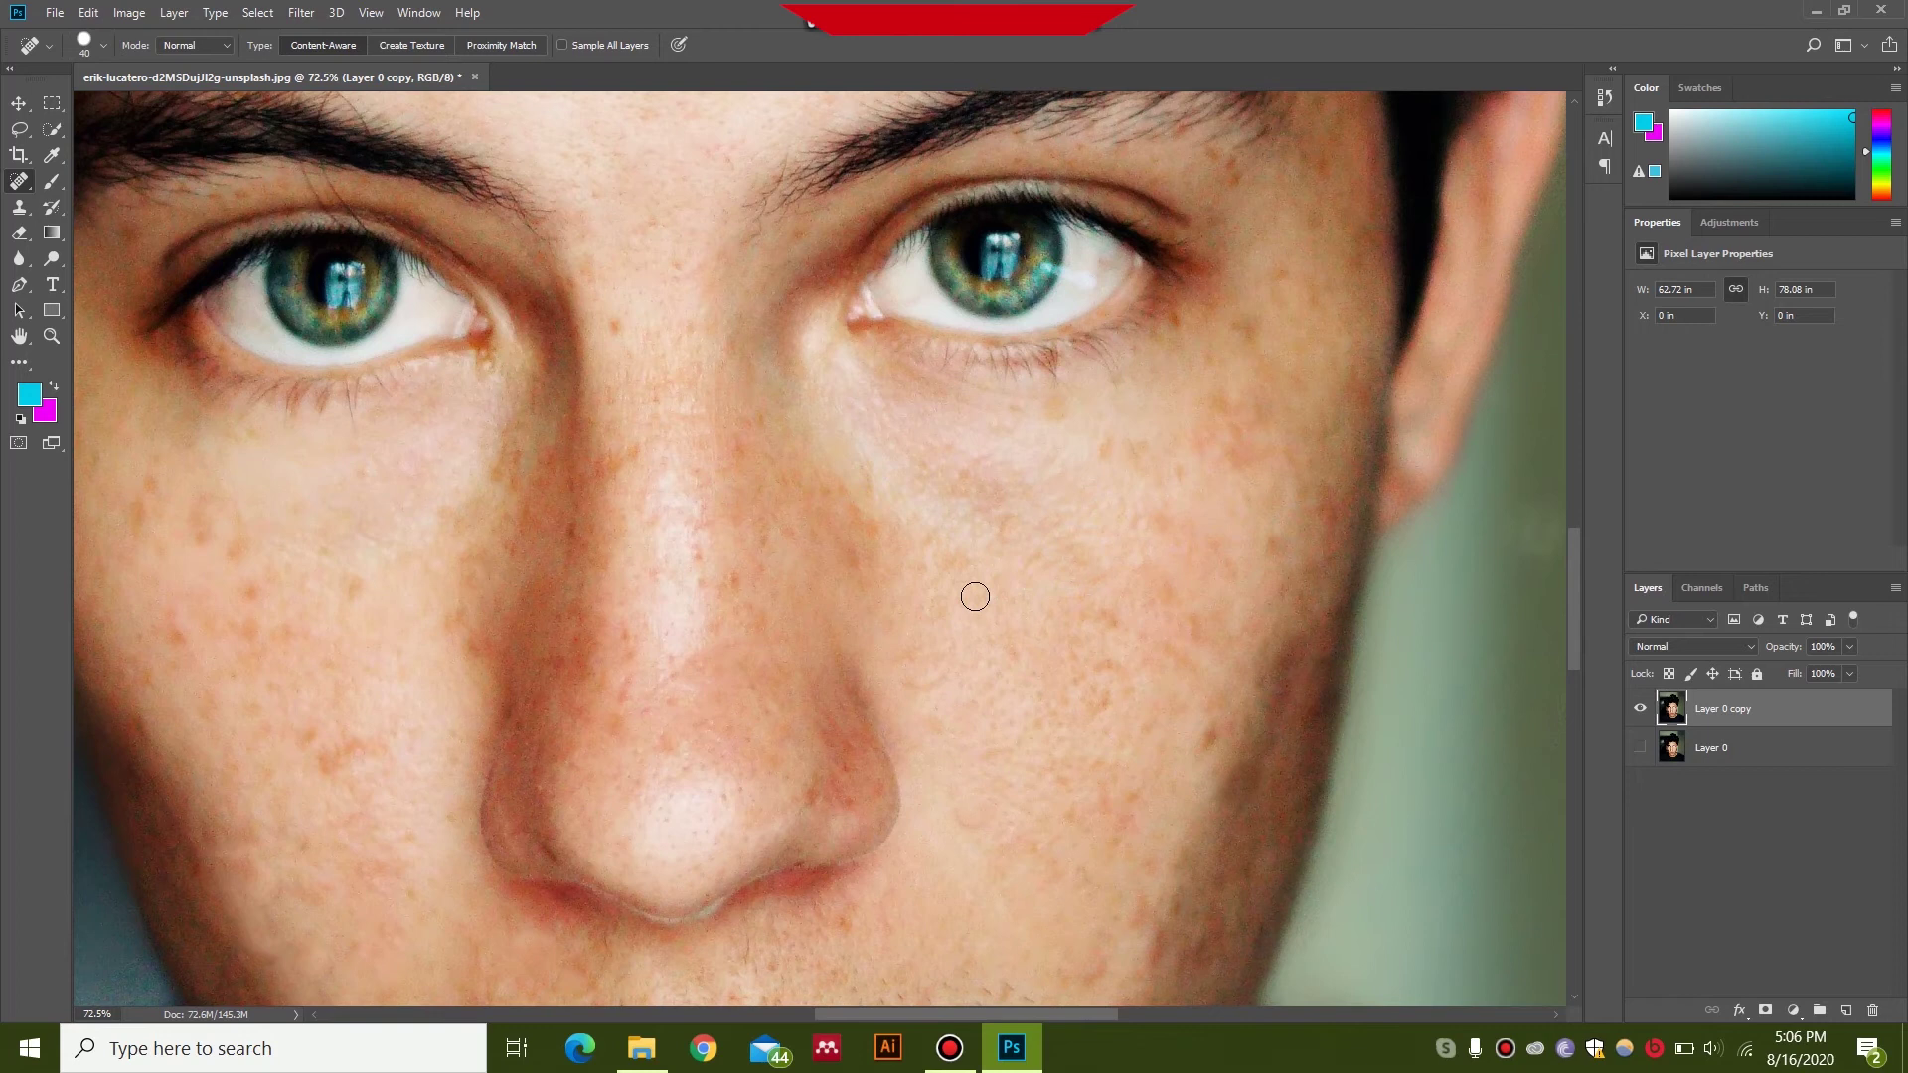
pyautogui.scroll(-1, 975, 597)
pyautogui.click(689, 399)
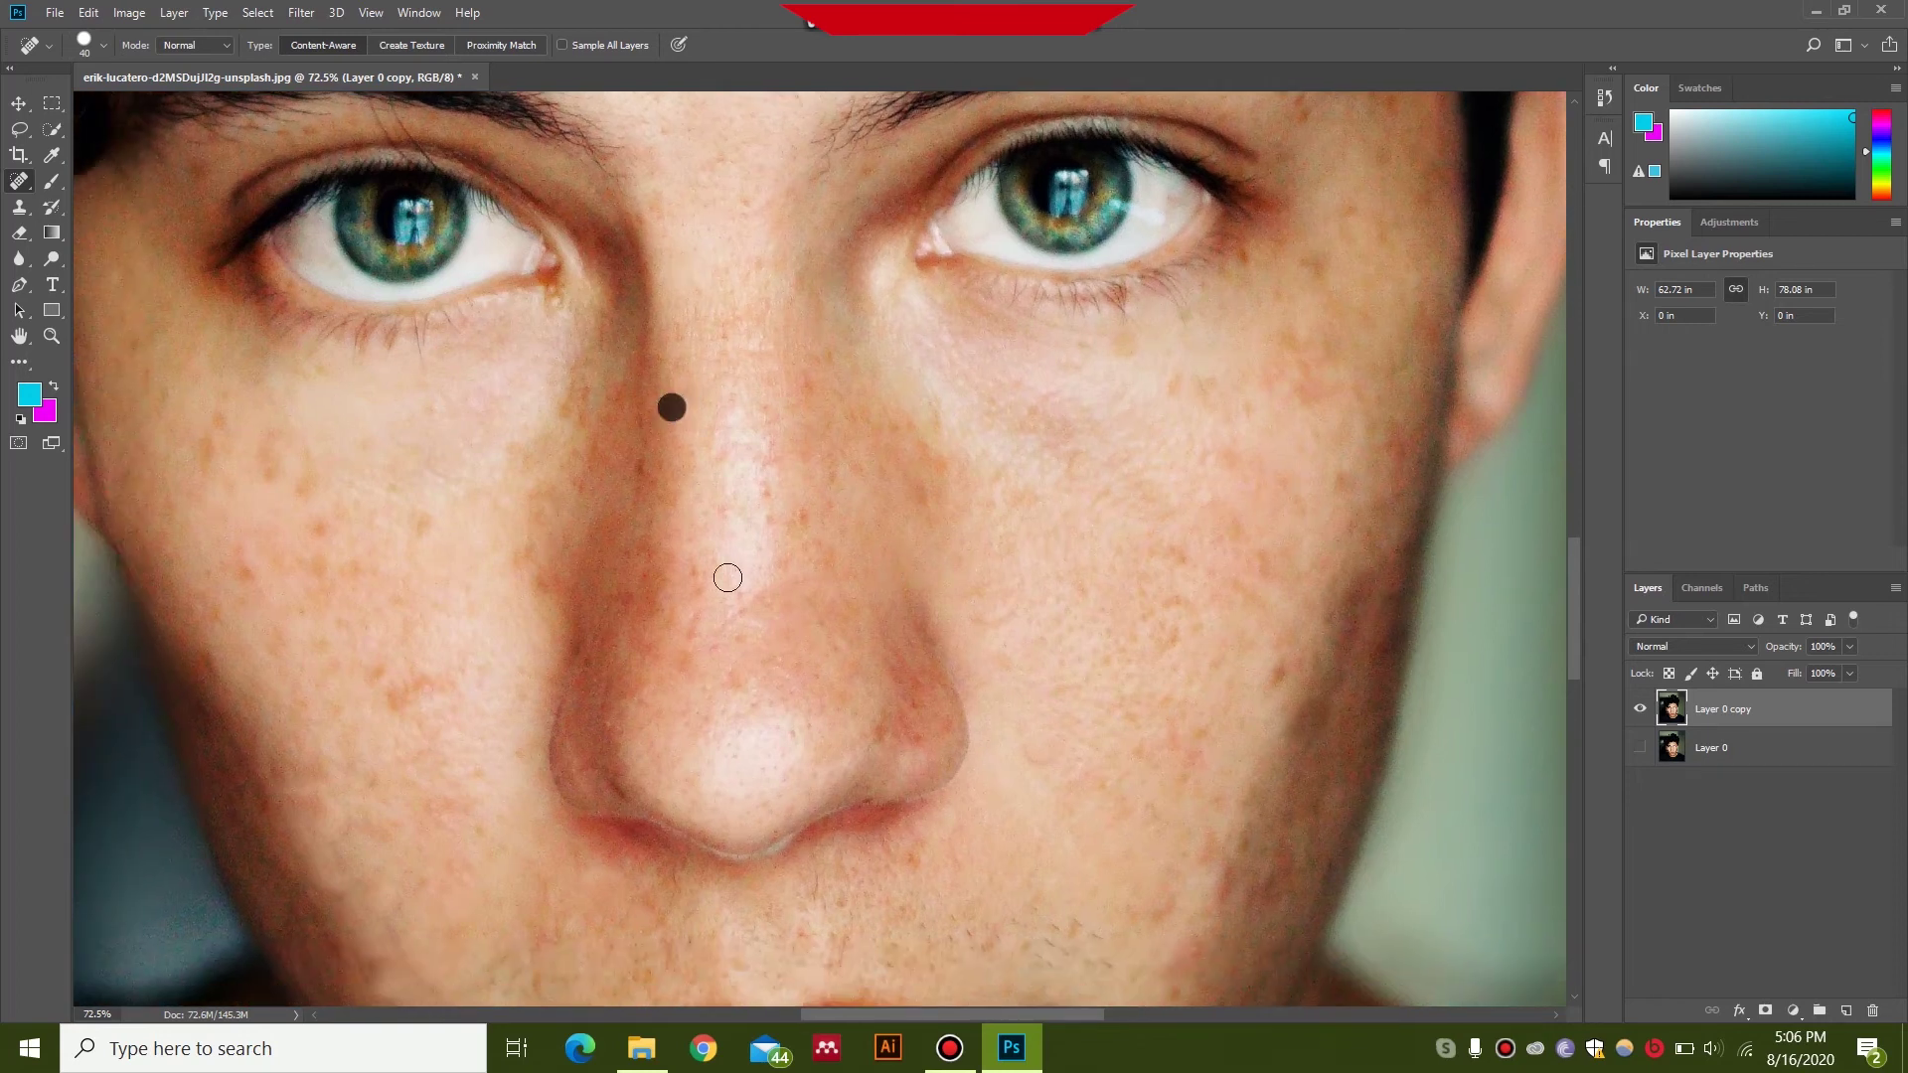
pyautogui.scroll(-4, 761, 596)
pyautogui.scroll(-2, 702, 554)
pyautogui.click(988, 277)
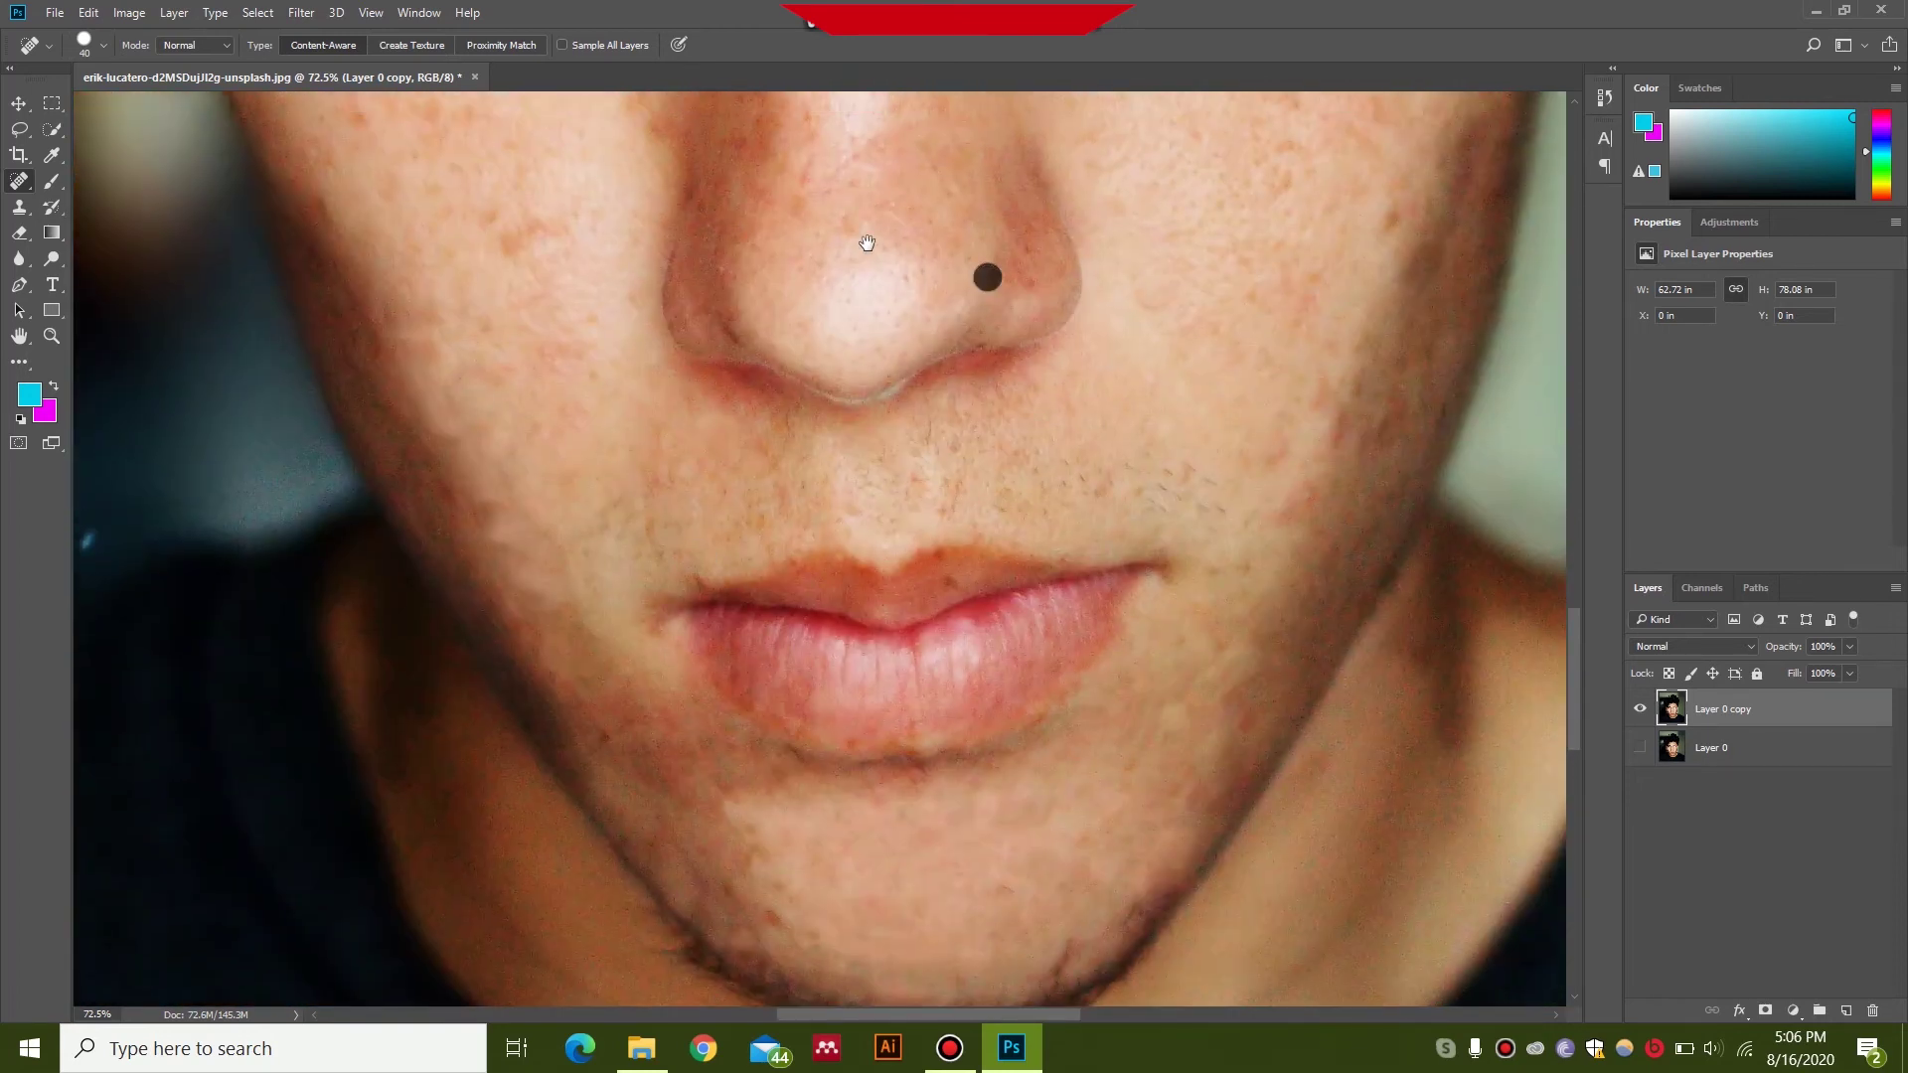
pyautogui.scroll(3, 894, 348)
pyautogui.click(647, 464)
pyautogui.scroll(2, 662, 330)
pyautogui.hscroll(-1, 662, 330)
pyautogui.click(618, 383)
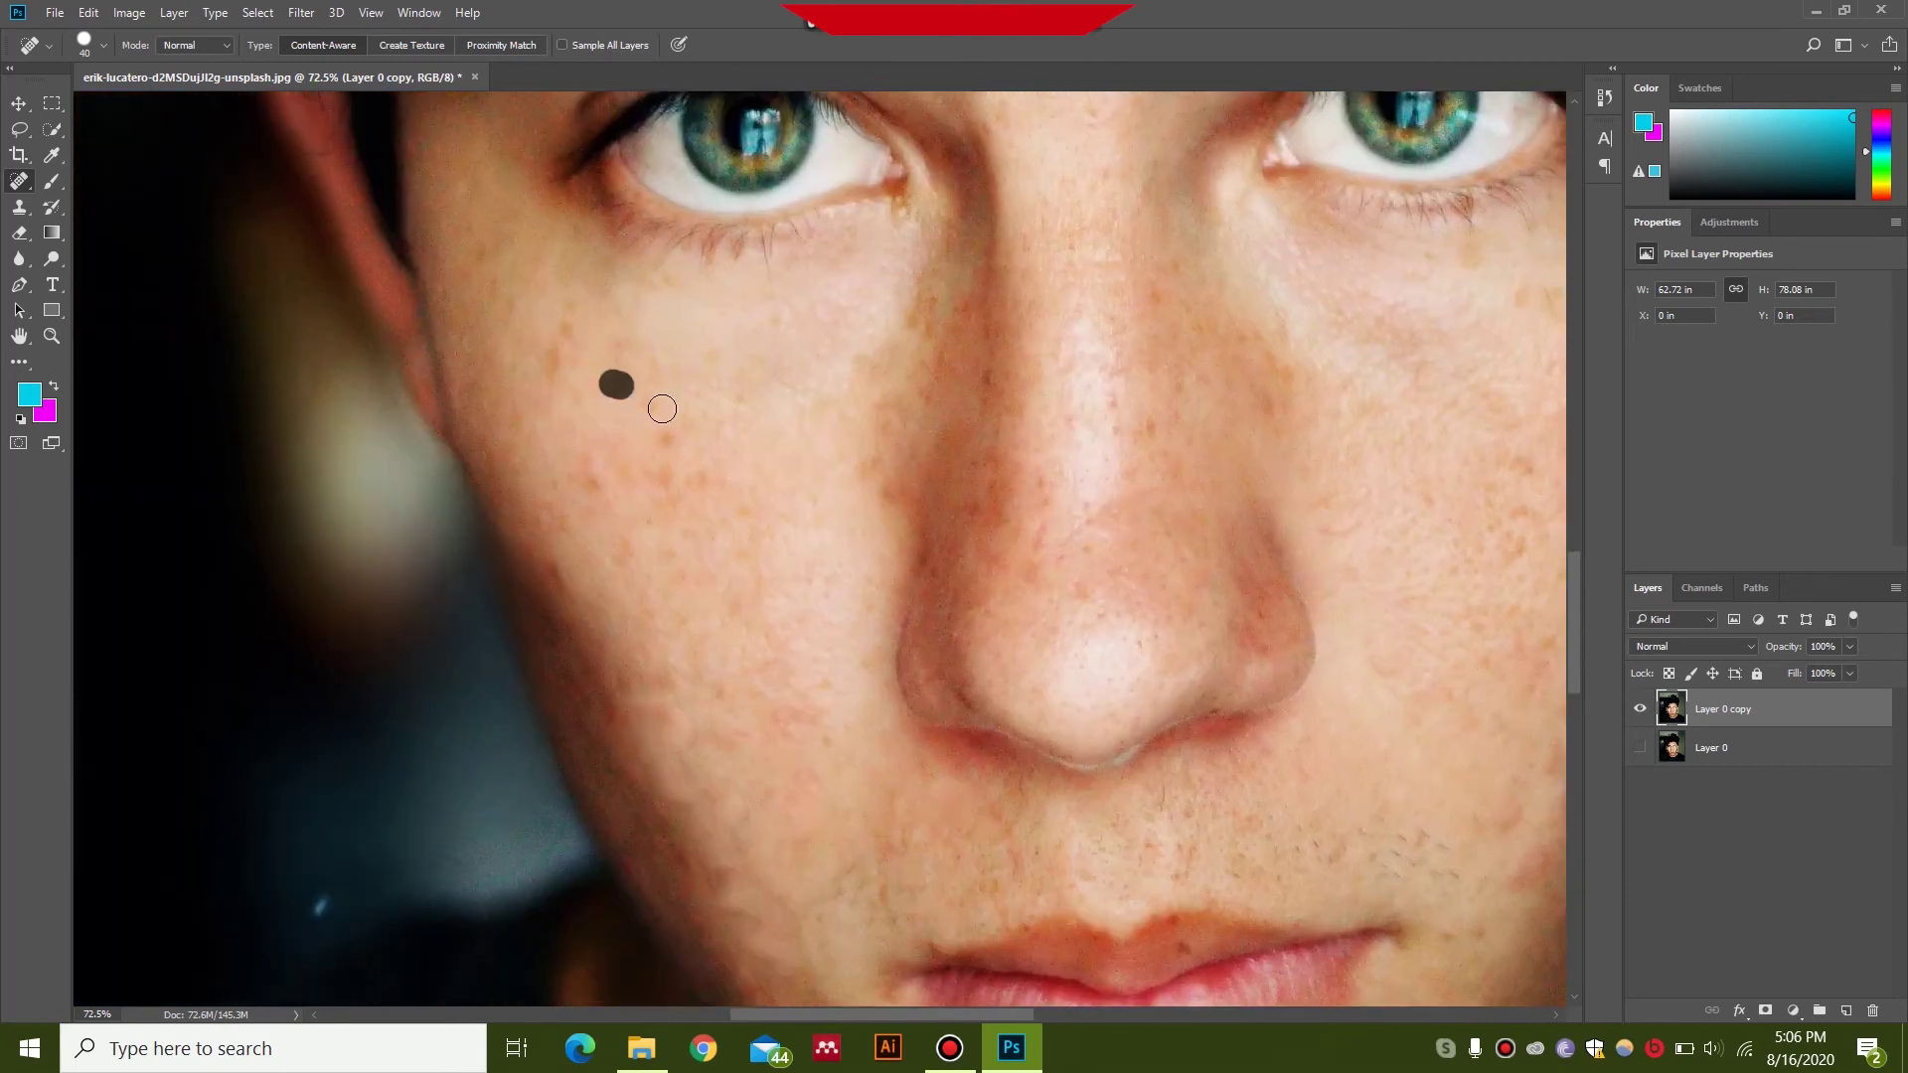
pyautogui.click(901, 497)
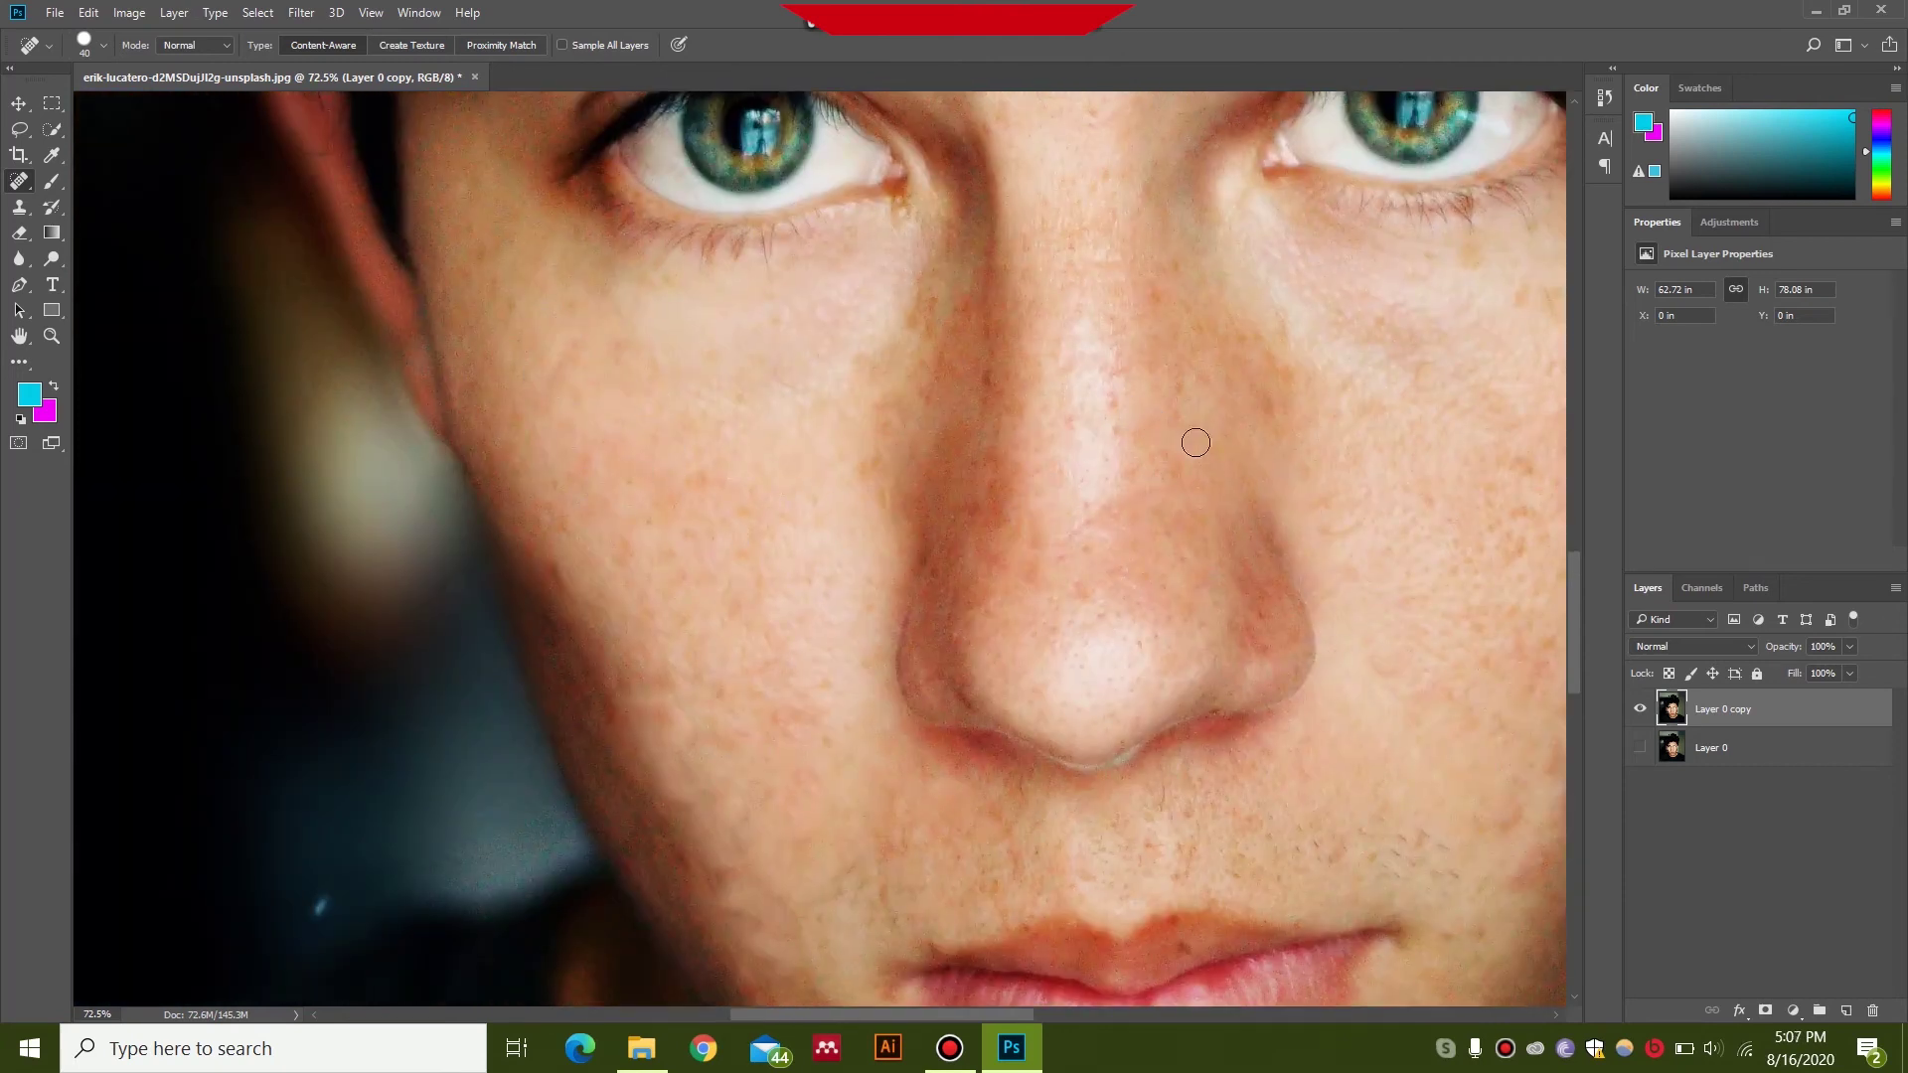
# Heal the leftover freckles on the forehead and near the brow.
pyautogui.scroll(4, 656, 165)
pyautogui.hscroll(1, 657, 165)
pyautogui.scroll(2, 656, 165)
pyautogui.hscroll(1, 1269, 449)
pyautogui.click(1272, 449)
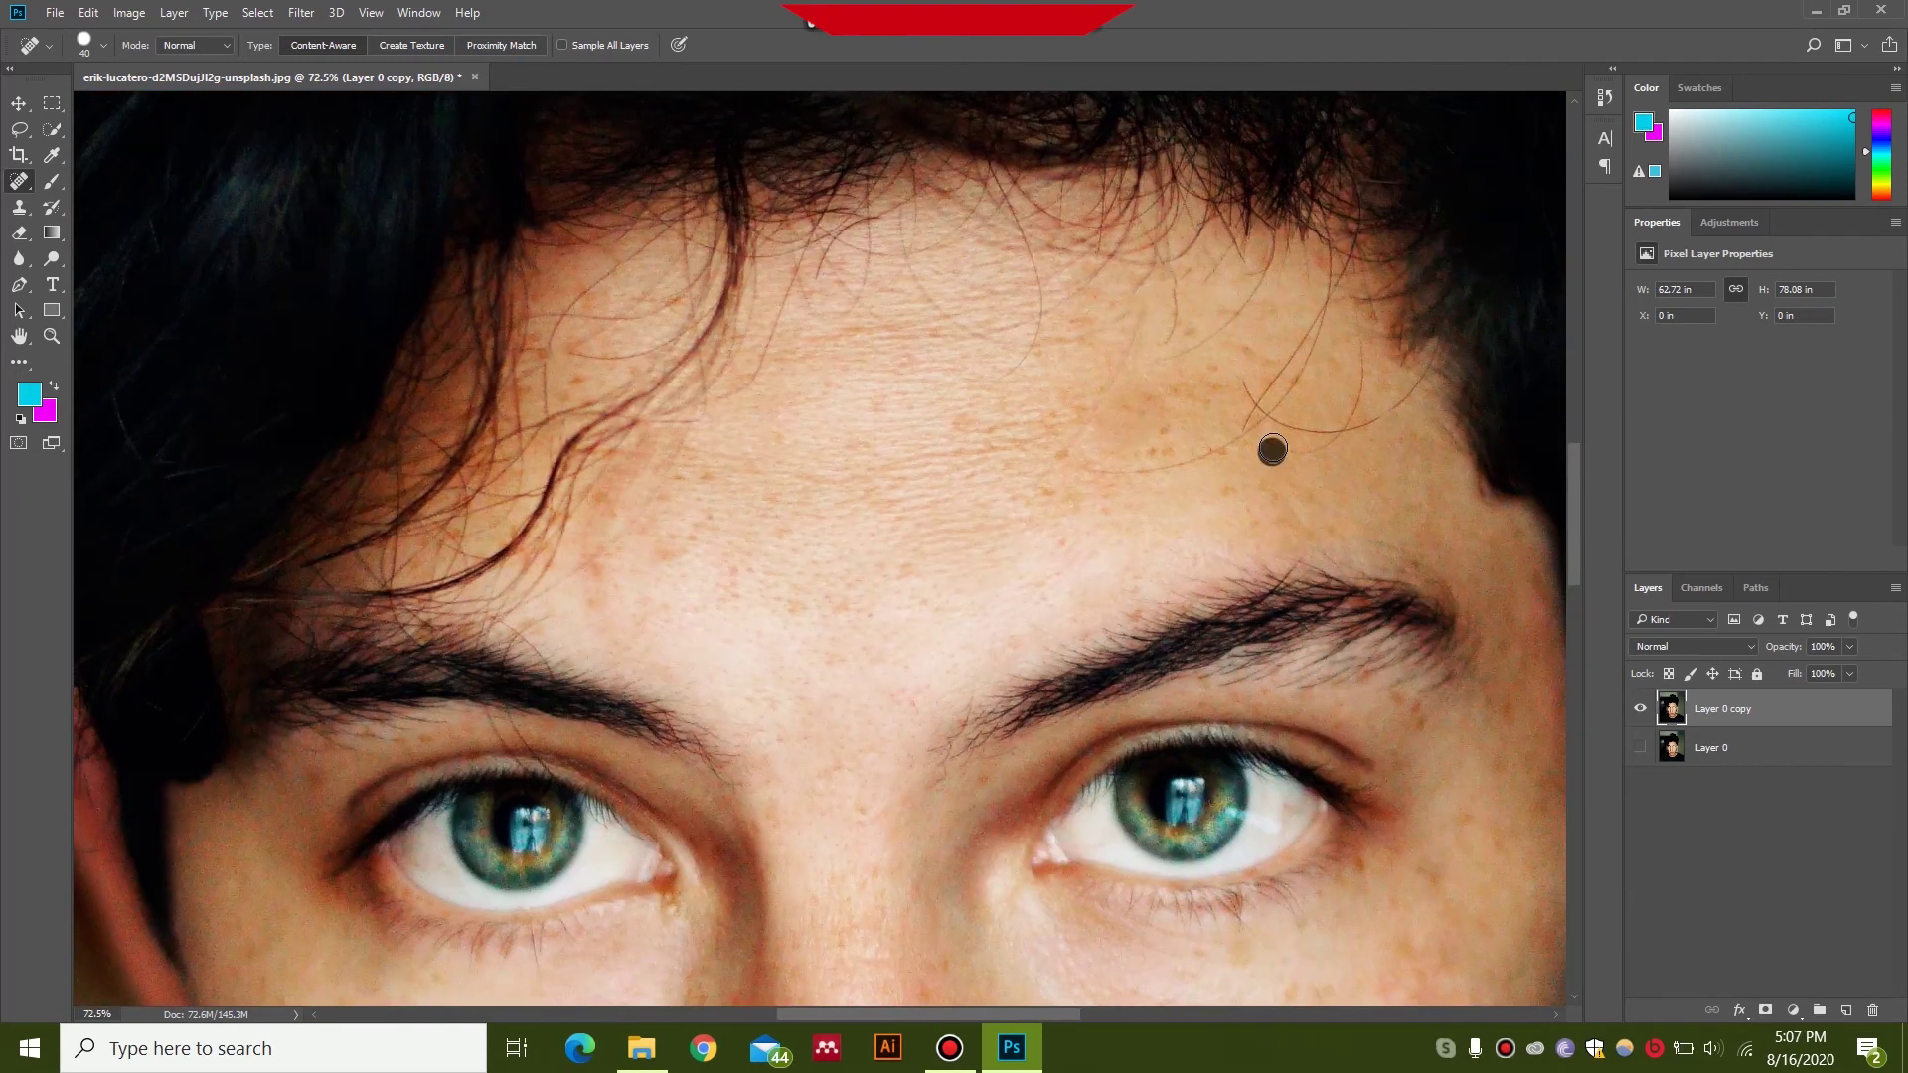
pyautogui.hscroll(5, 1027, 494)
pyautogui.scroll(-2, 1027, 494)
pyautogui.click(1030, 494)
# Heal a last cheek freckle and a blemish near the upper lip.
pyautogui.scroll(-3, 988, 650)
pyautogui.click(989, 650)
pyautogui.scroll(-3, 998, 648)
pyautogui.scroll(-2, 1001, 613)
pyautogui.hscroll(-1, 1000, 613)
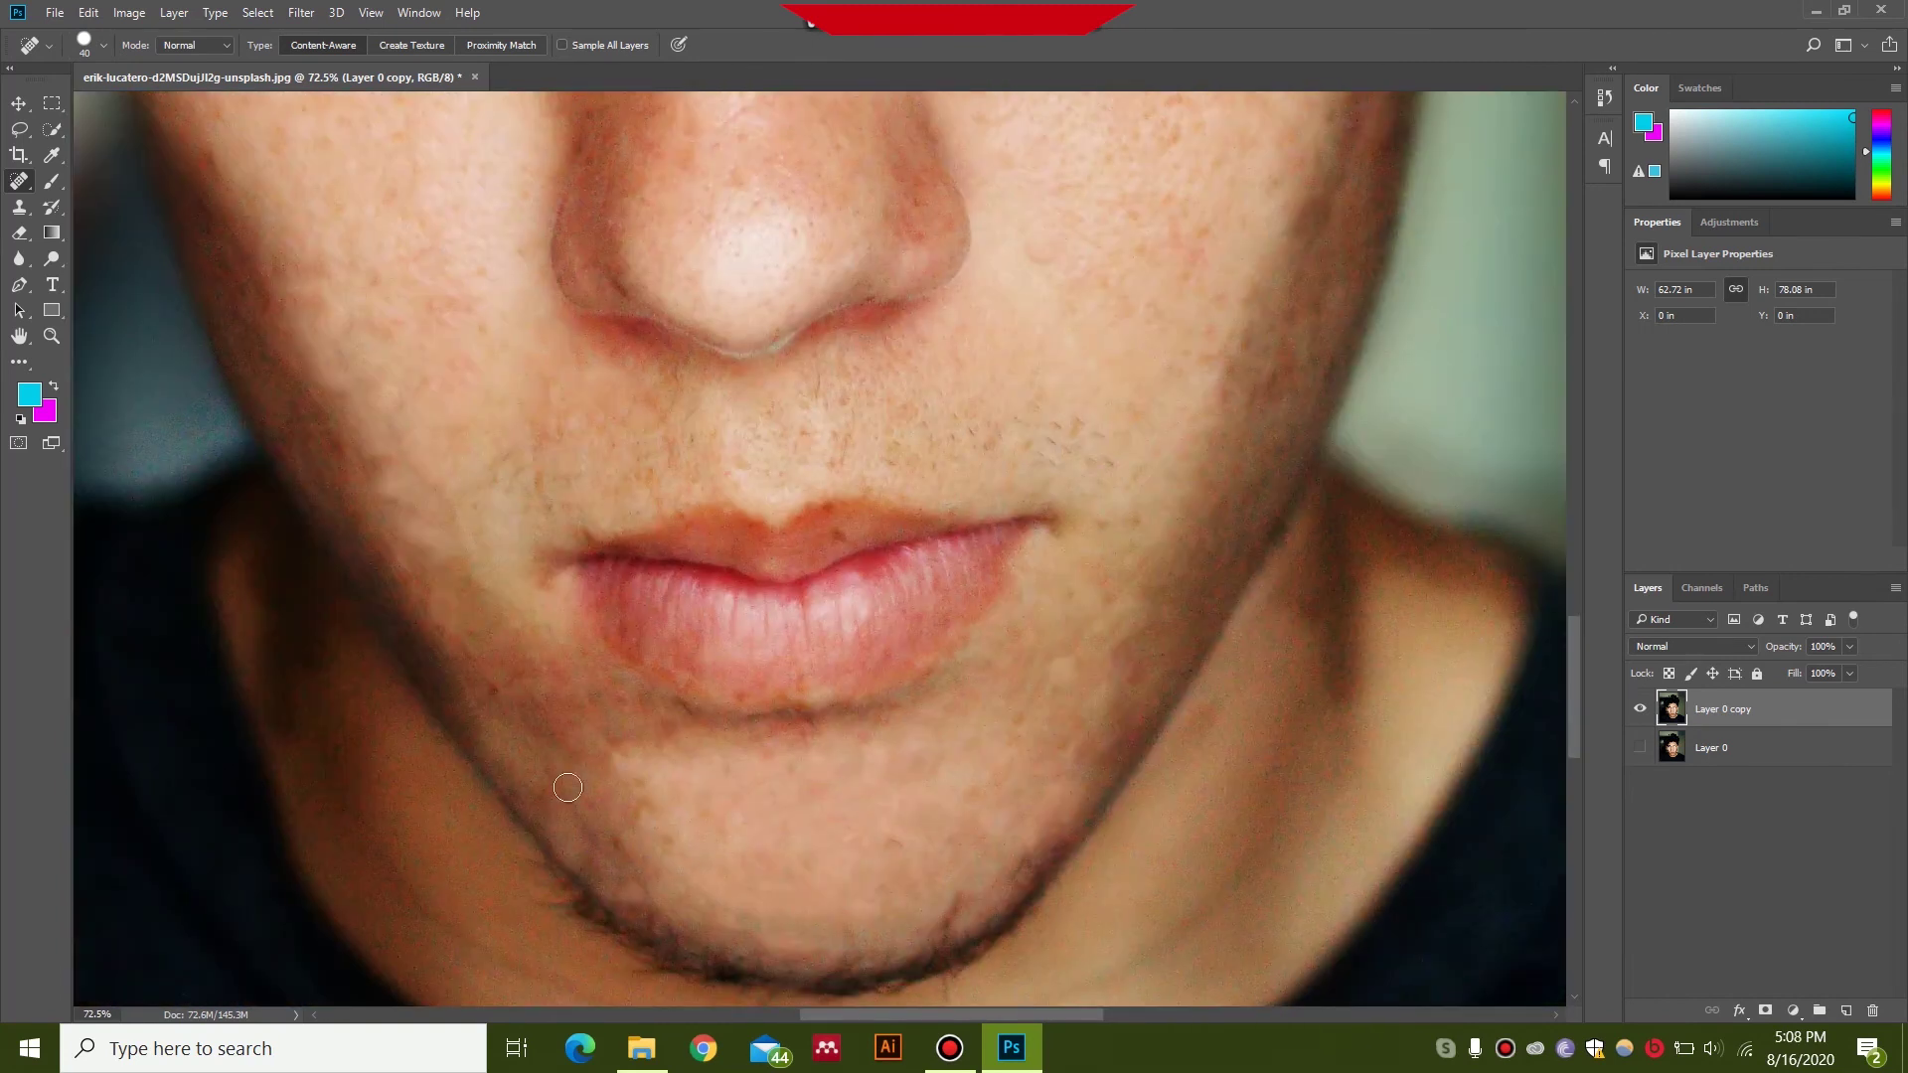
pyautogui.click(838, 538)
pyautogui.scroll(-5, 838, 538)
pyautogui.scroll(4, 953, 599)
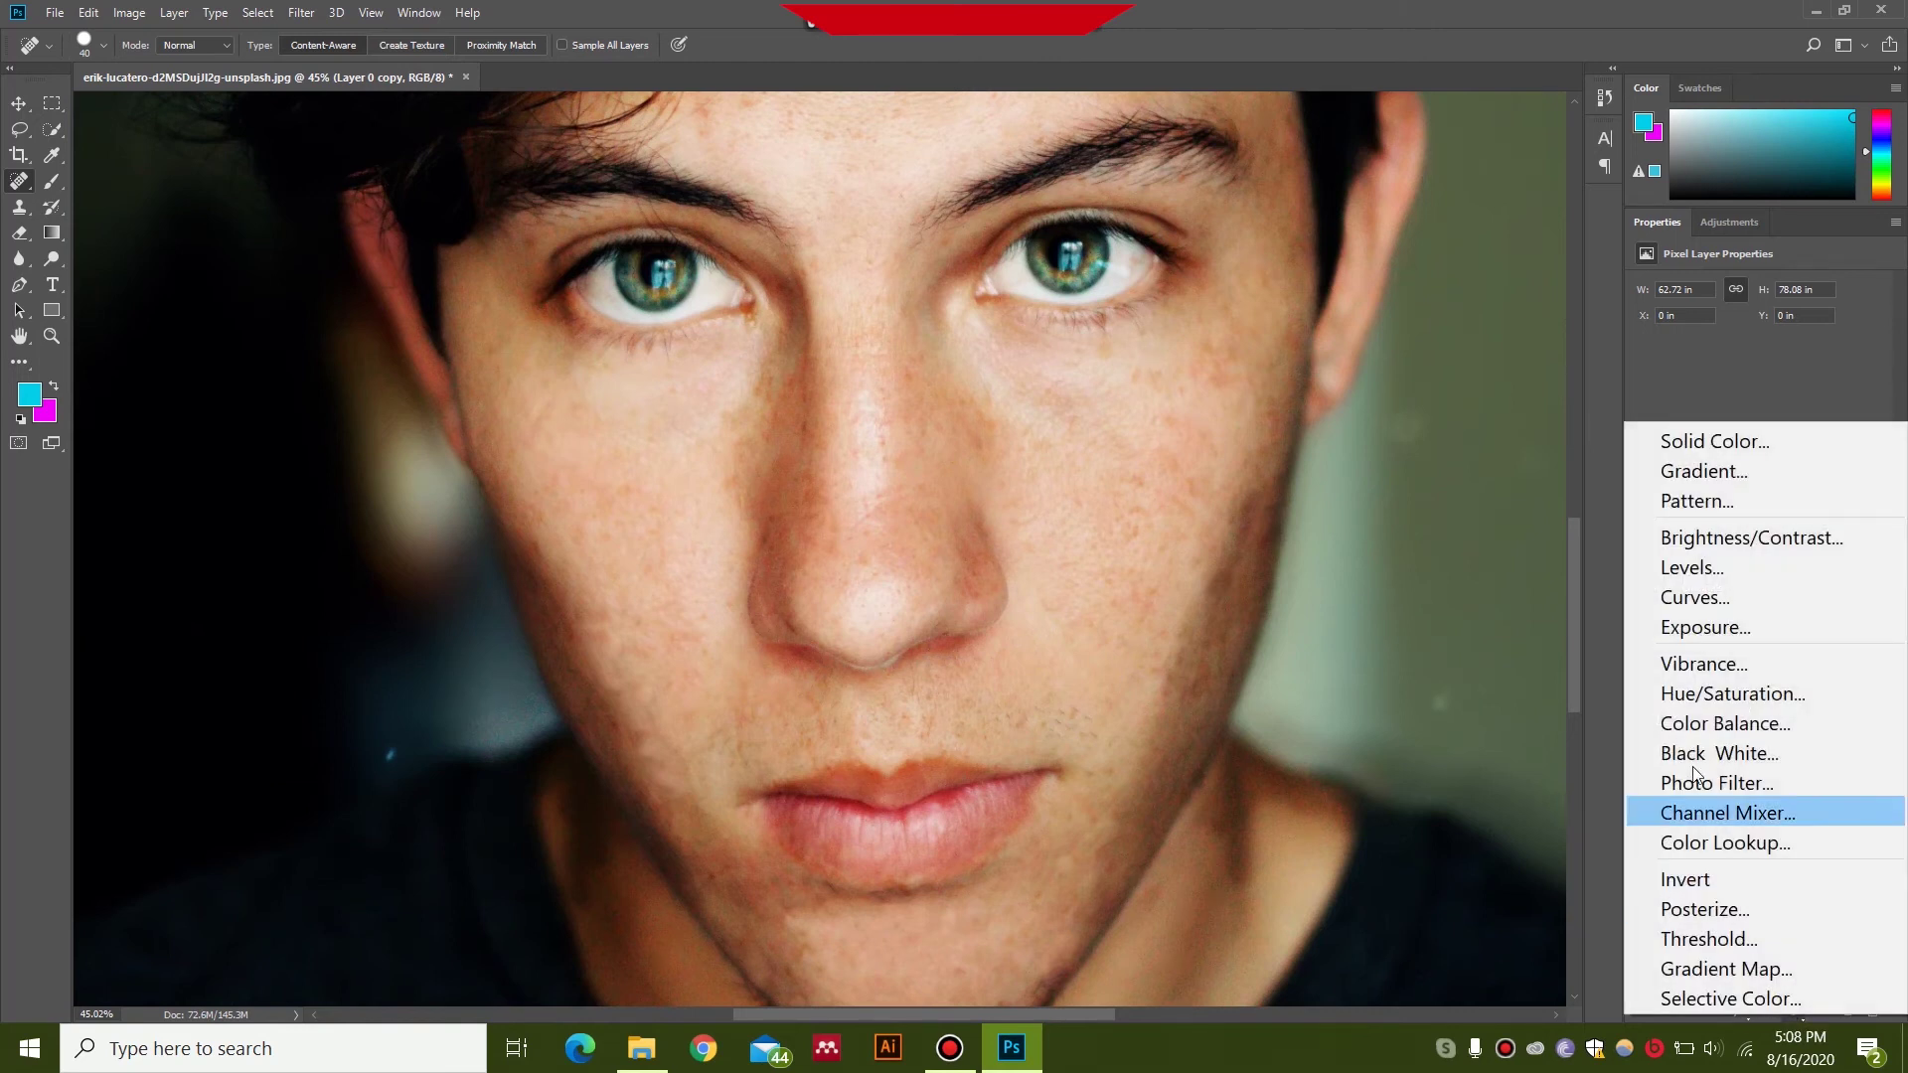
# Add a Brightness/Contrast adjustment layer from the Layers panel's adjustment layer menu.
pyautogui.click(1786, 542)
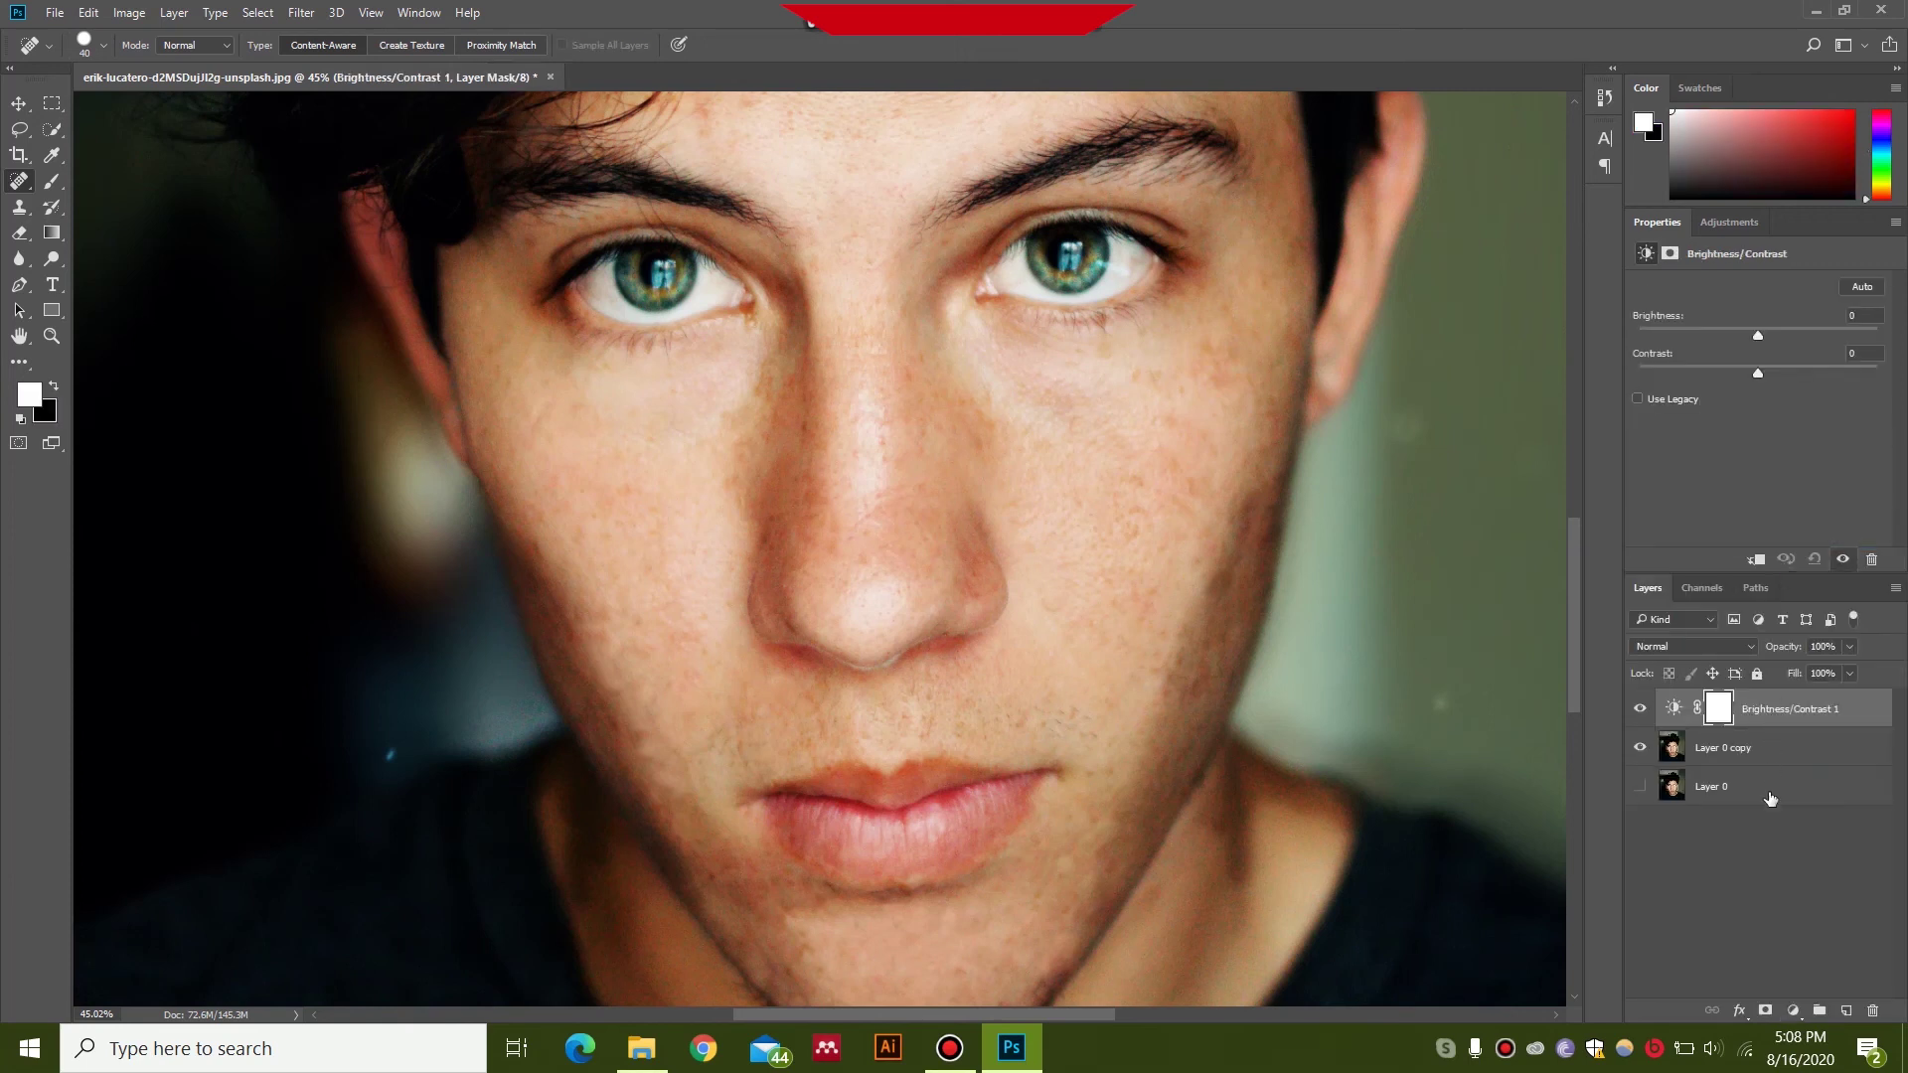
# Show the whole portrait and set the Brightness slider to 41 in Properties.
pyautogui.scroll(-1, 1186, 578)
pyautogui.scroll(-1, 1187, 578)
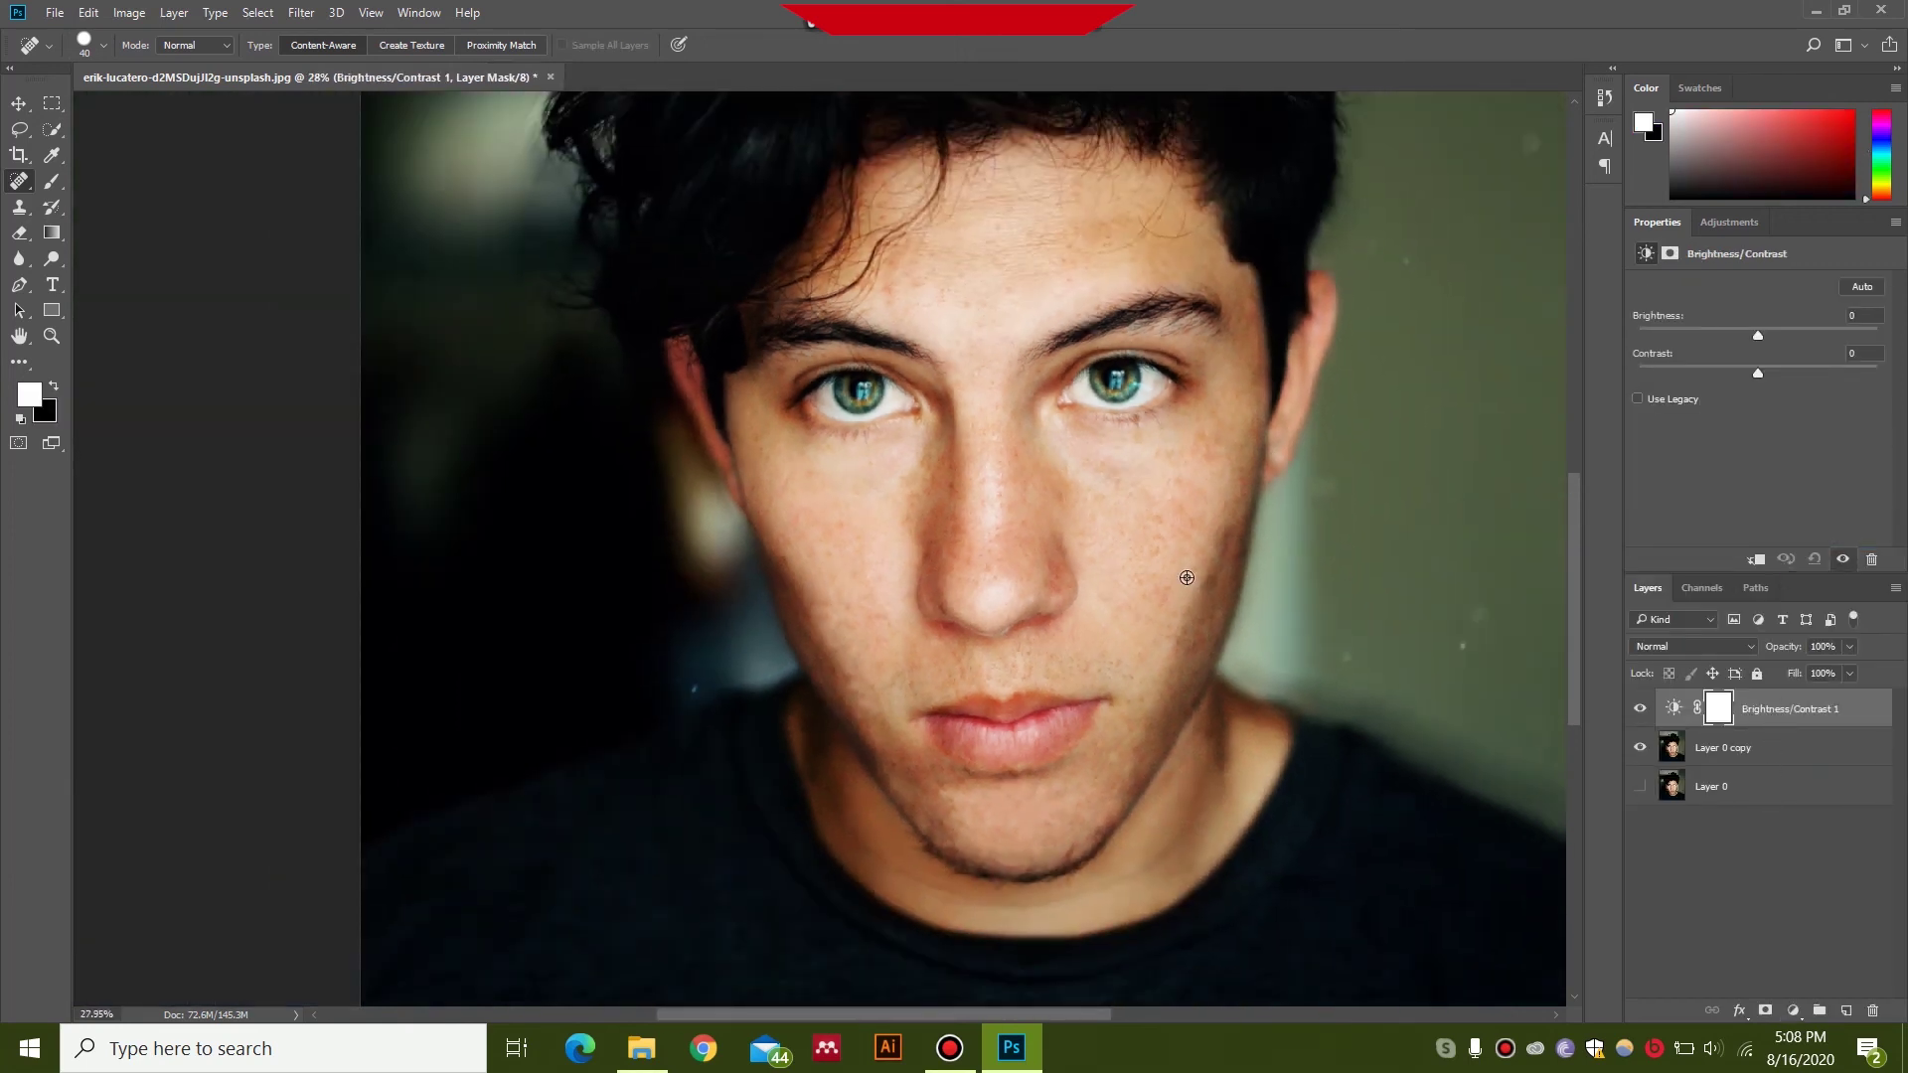
pyautogui.moveTo(1187, 577); pyautogui.dragTo(1035, 689)
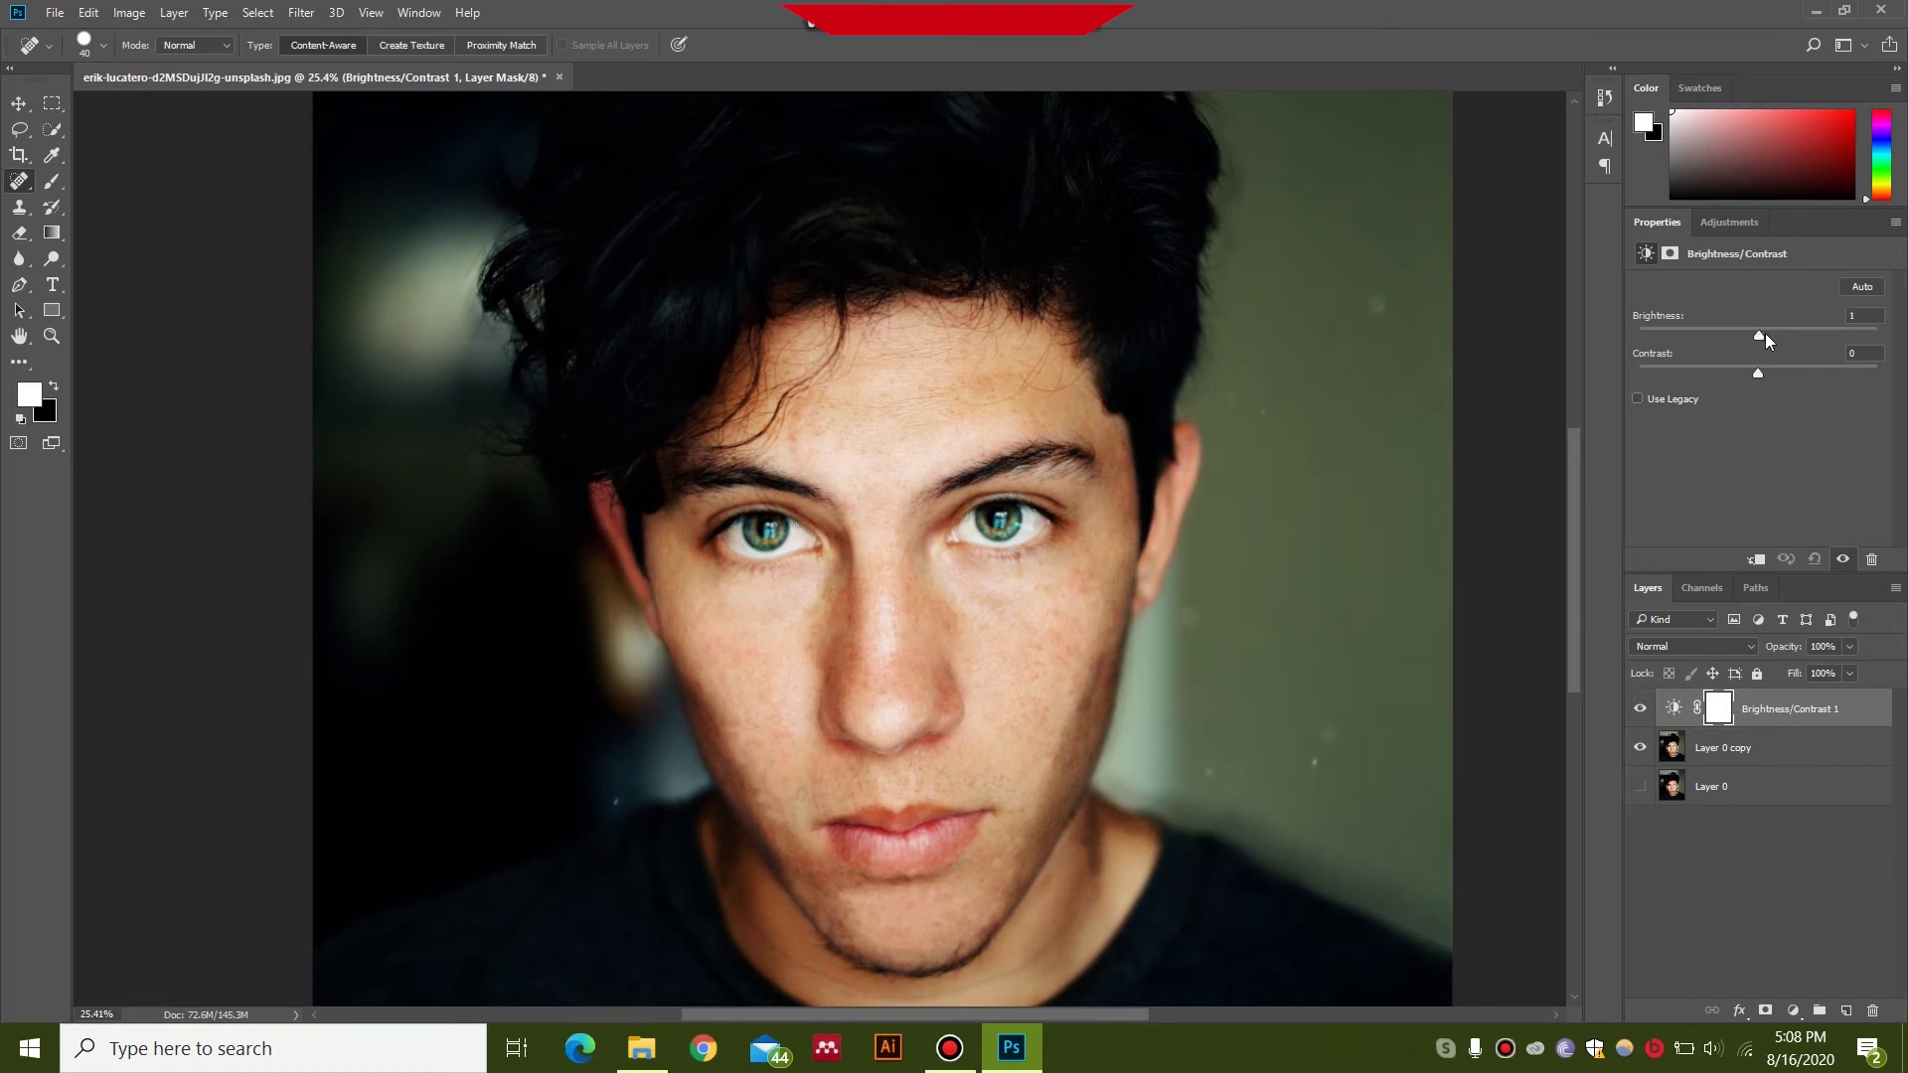
pyautogui.moveTo(1766, 334); pyautogui.dragTo(1775, 334)
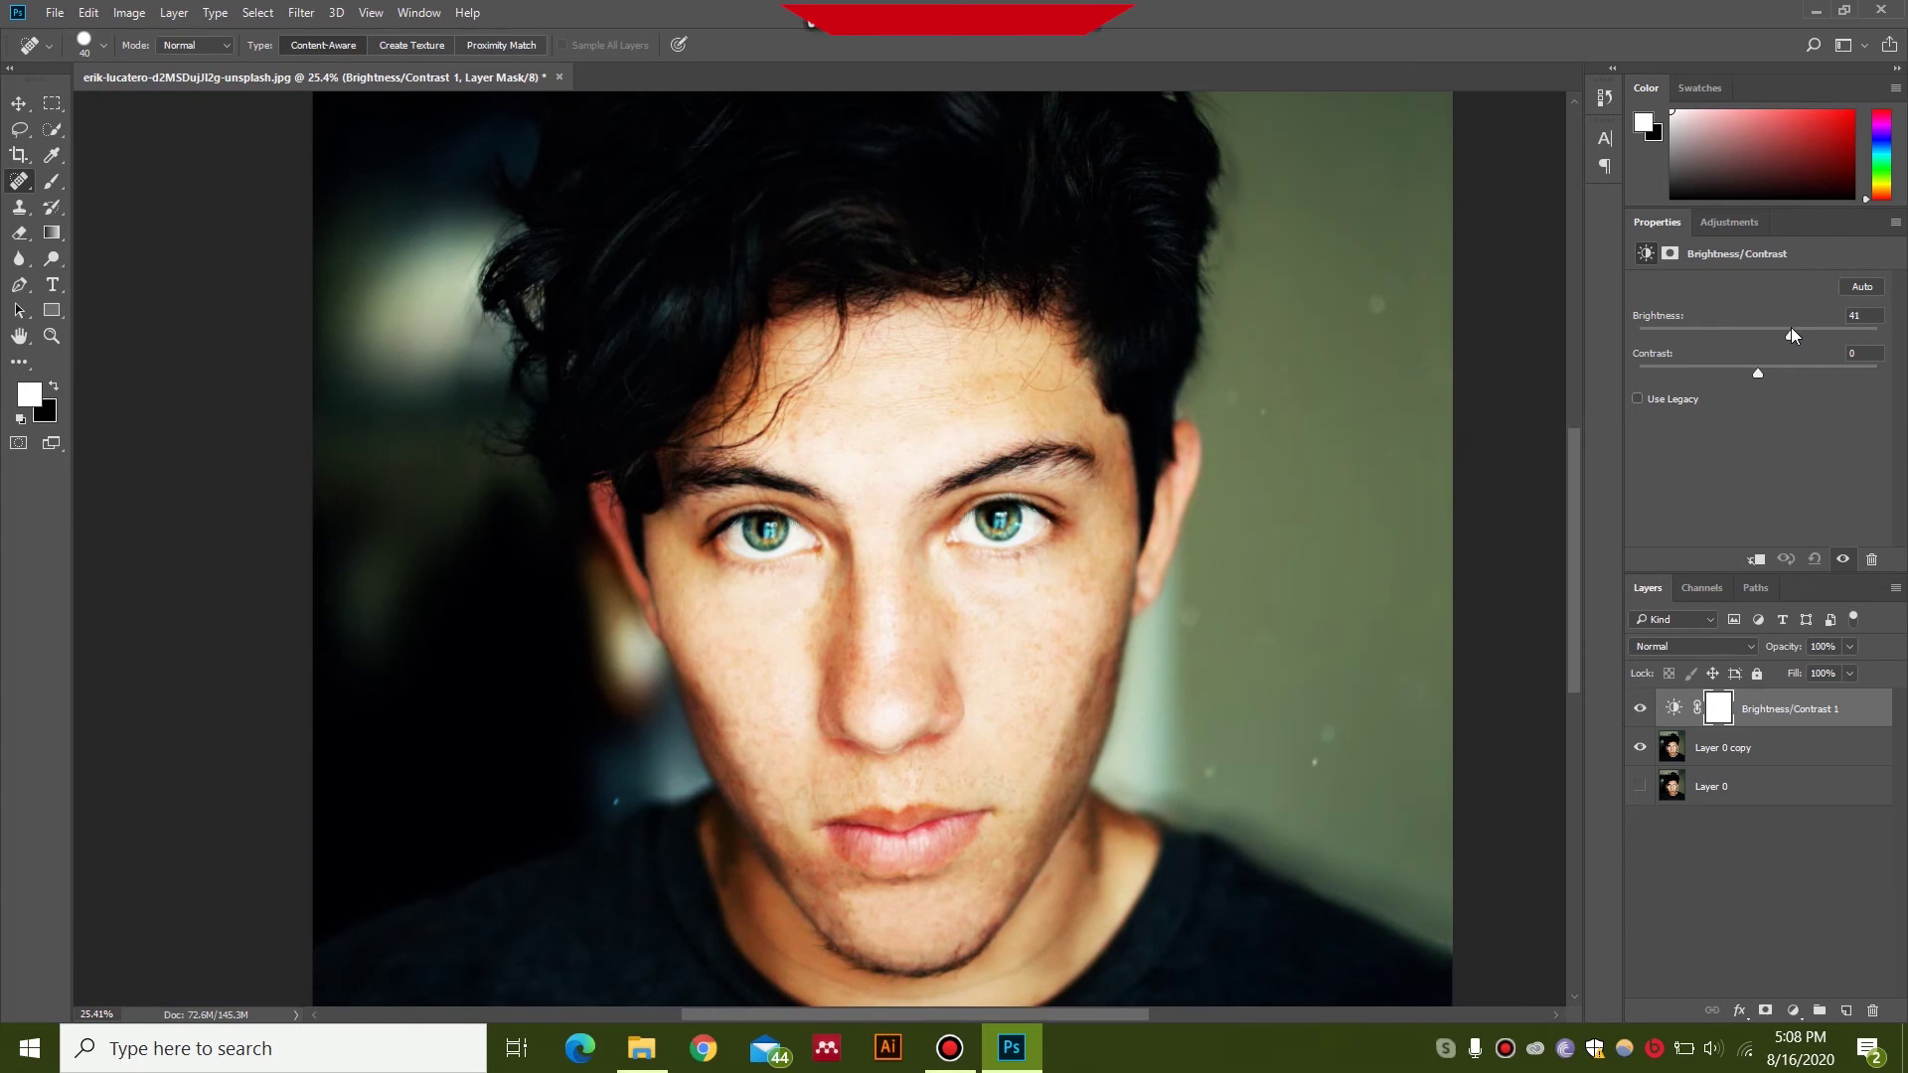
pyautogui.moveTo(1791, 328); pyautogui.dragTo(1791, 329)
pyautogui.moveTo(1758, 374); pyautogui.dragTo(1813, 372)
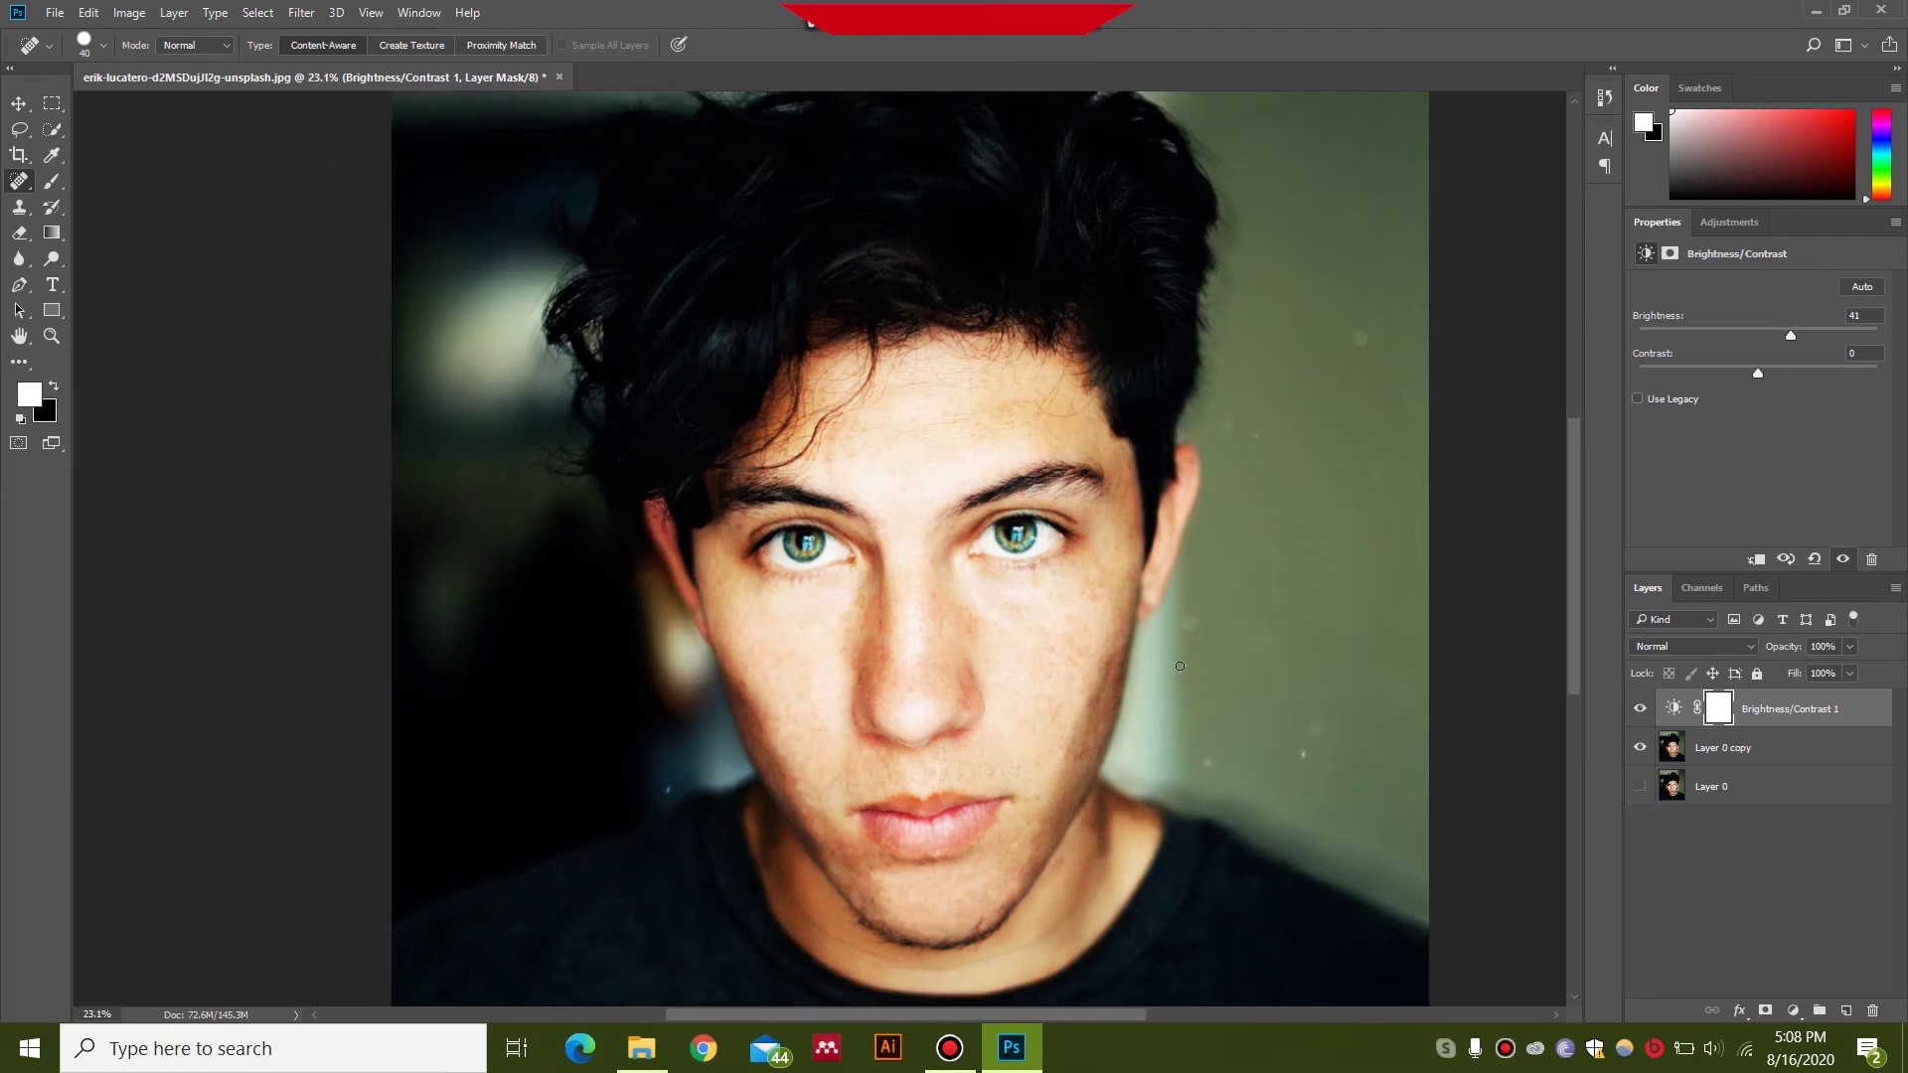
pyautogui.scroll(-2, 1158, 686)
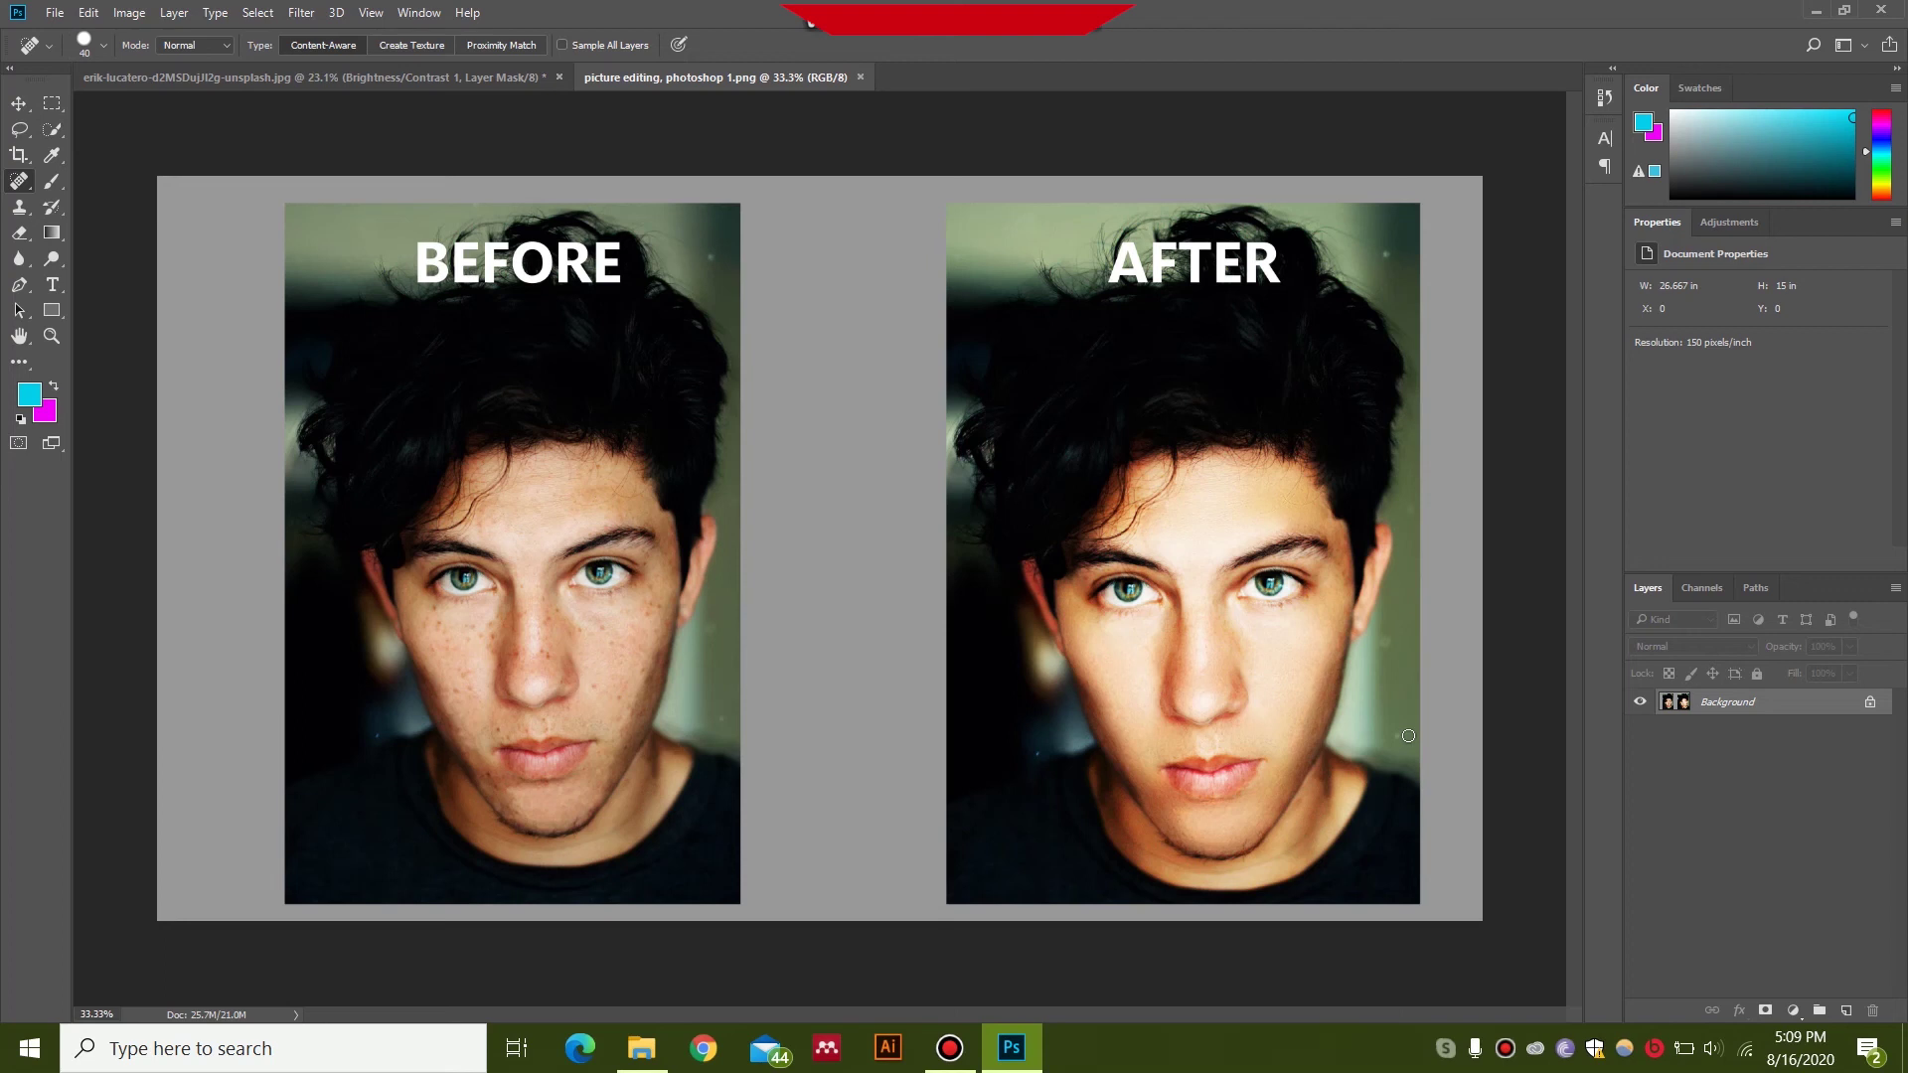
pyautogui.scroll(1, 1408, 735)
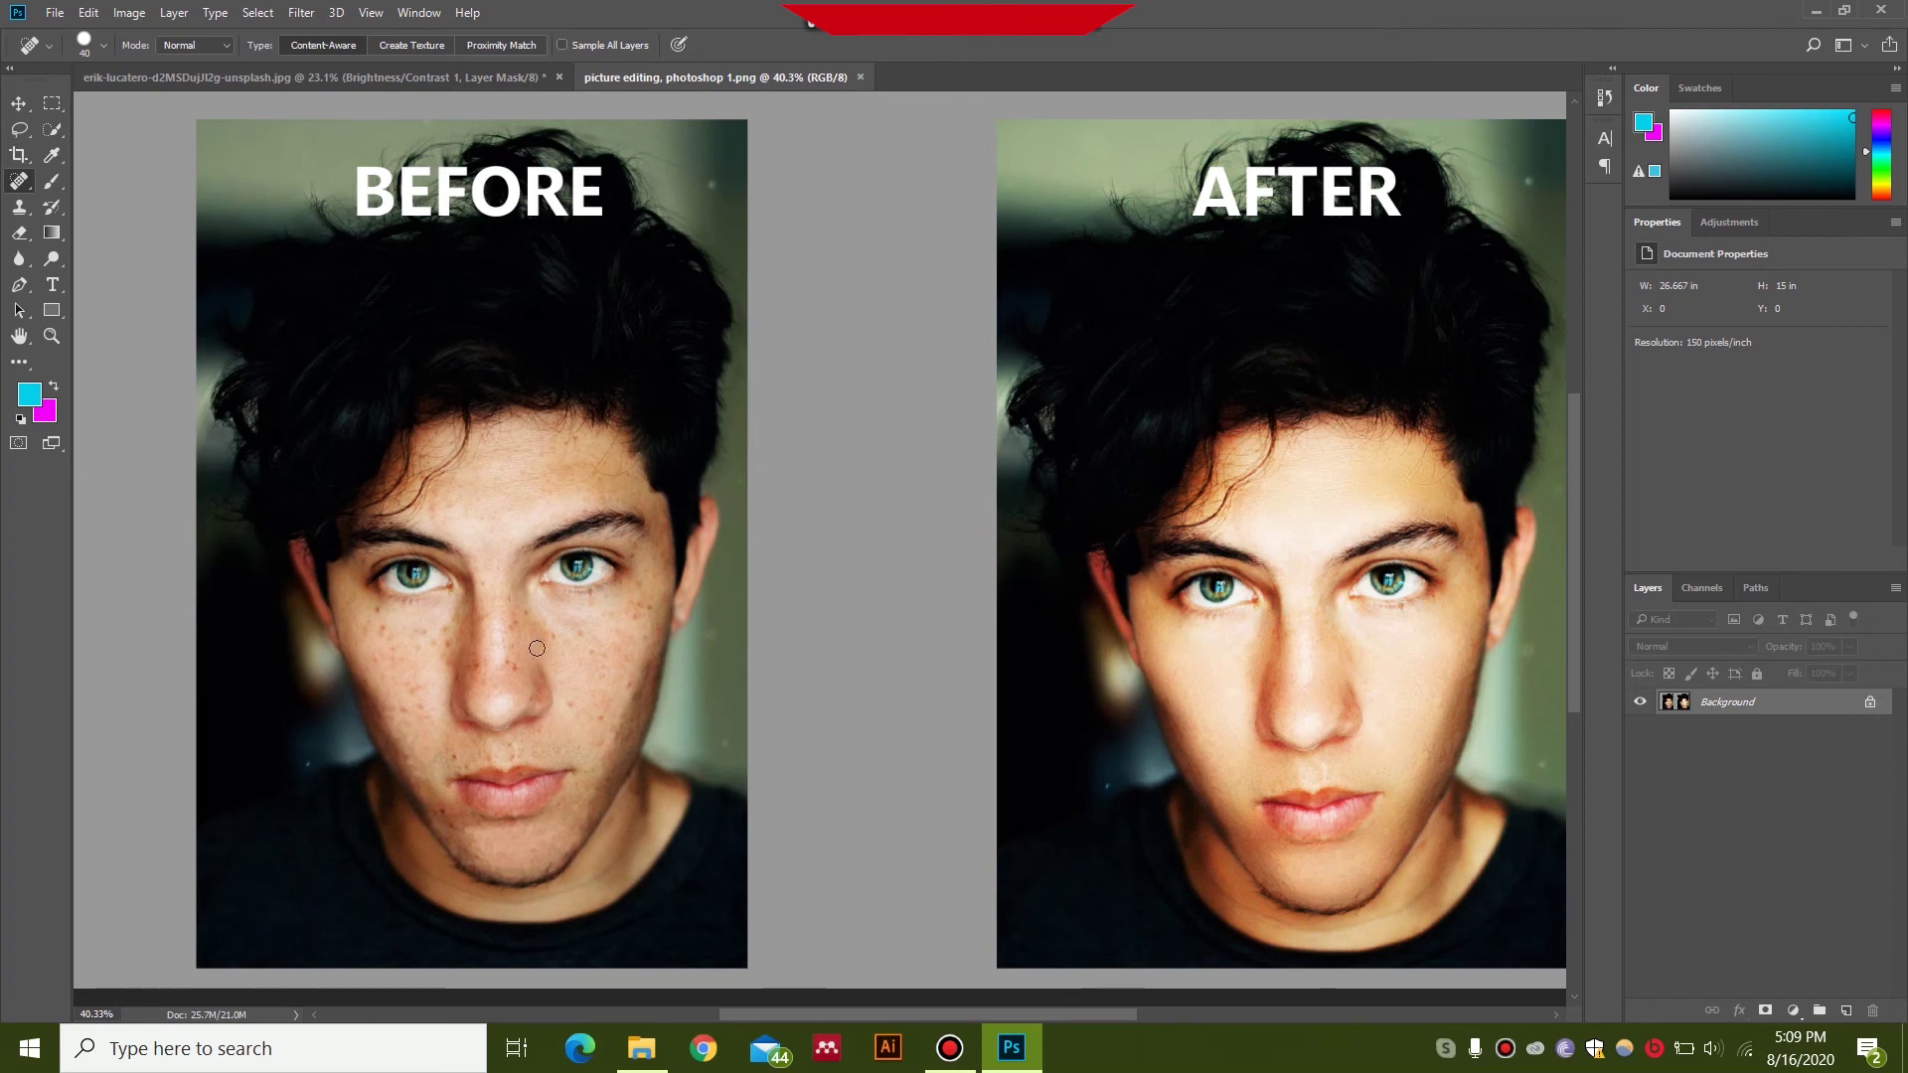
pyautogui.scroll(2, 536, 648)
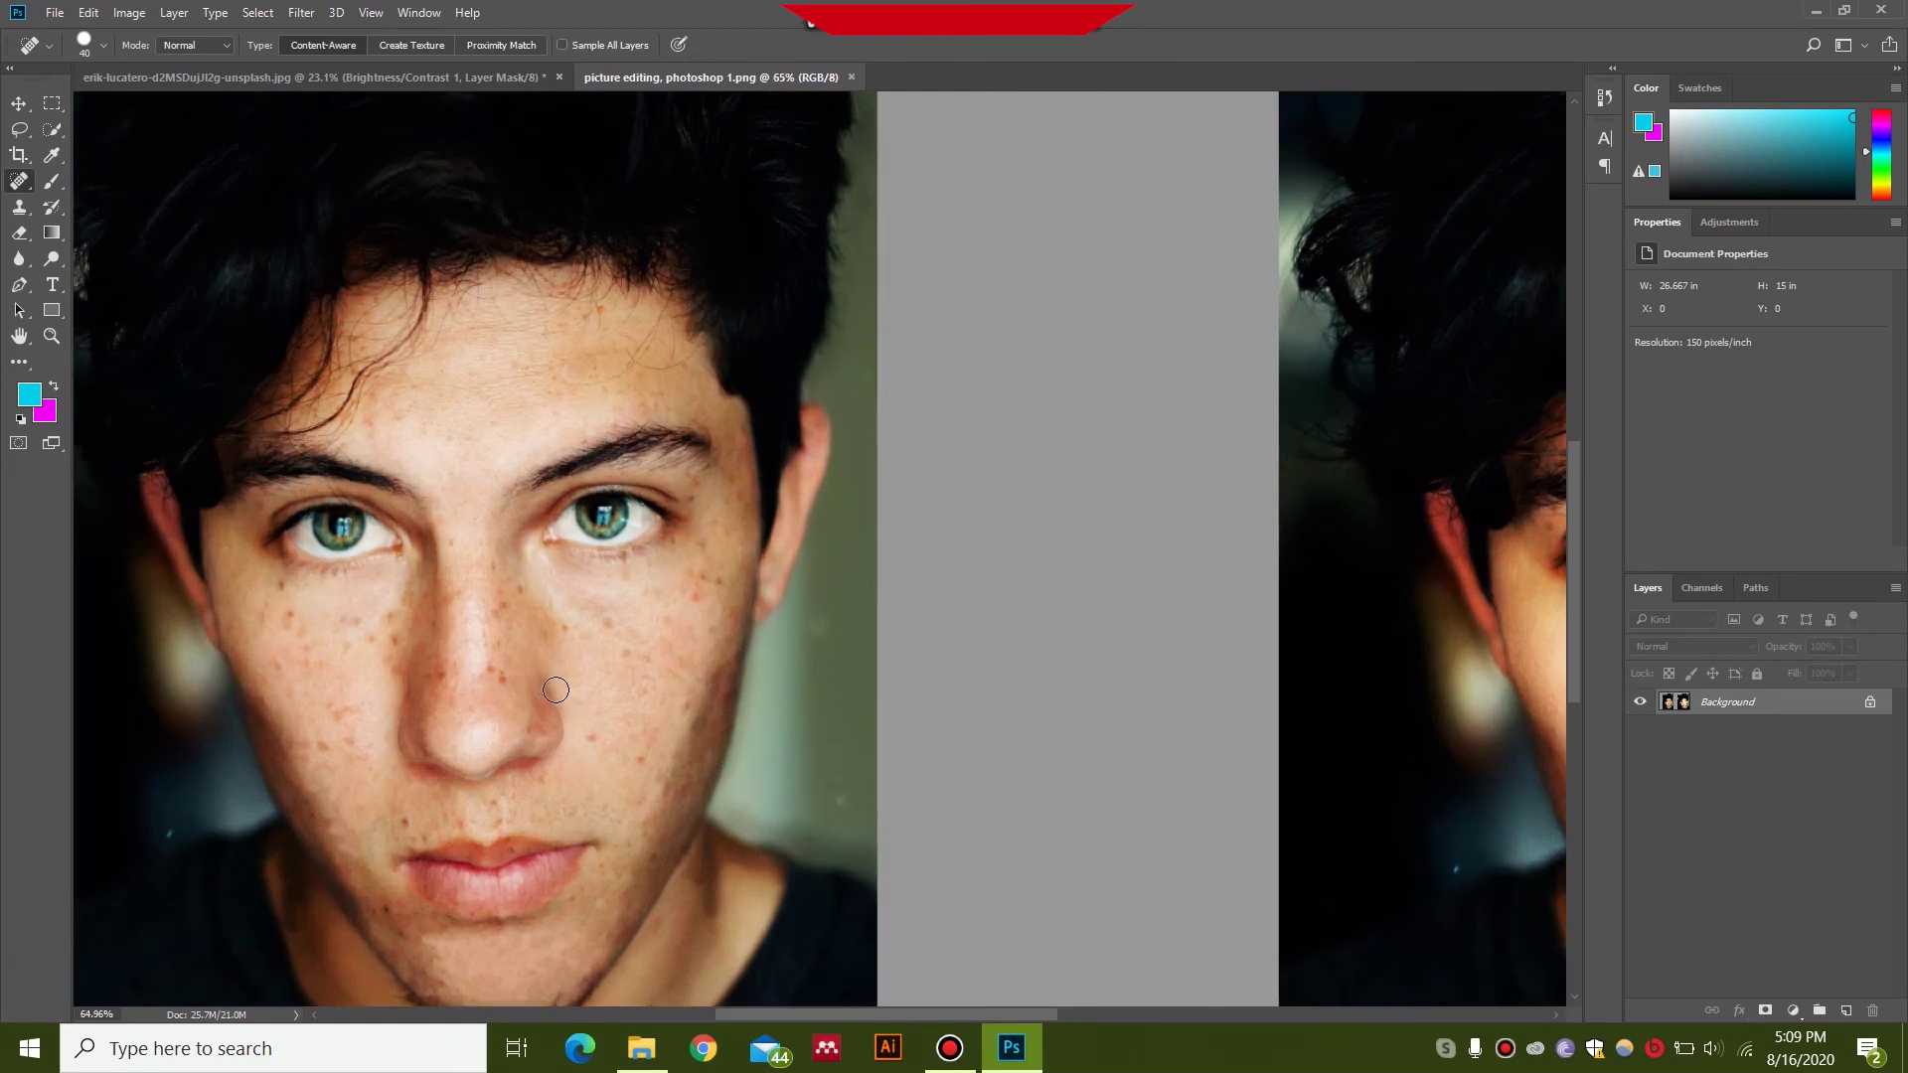
pyautogui.moveTo(1094, 643); pyautogui.dragTo(503, 460)
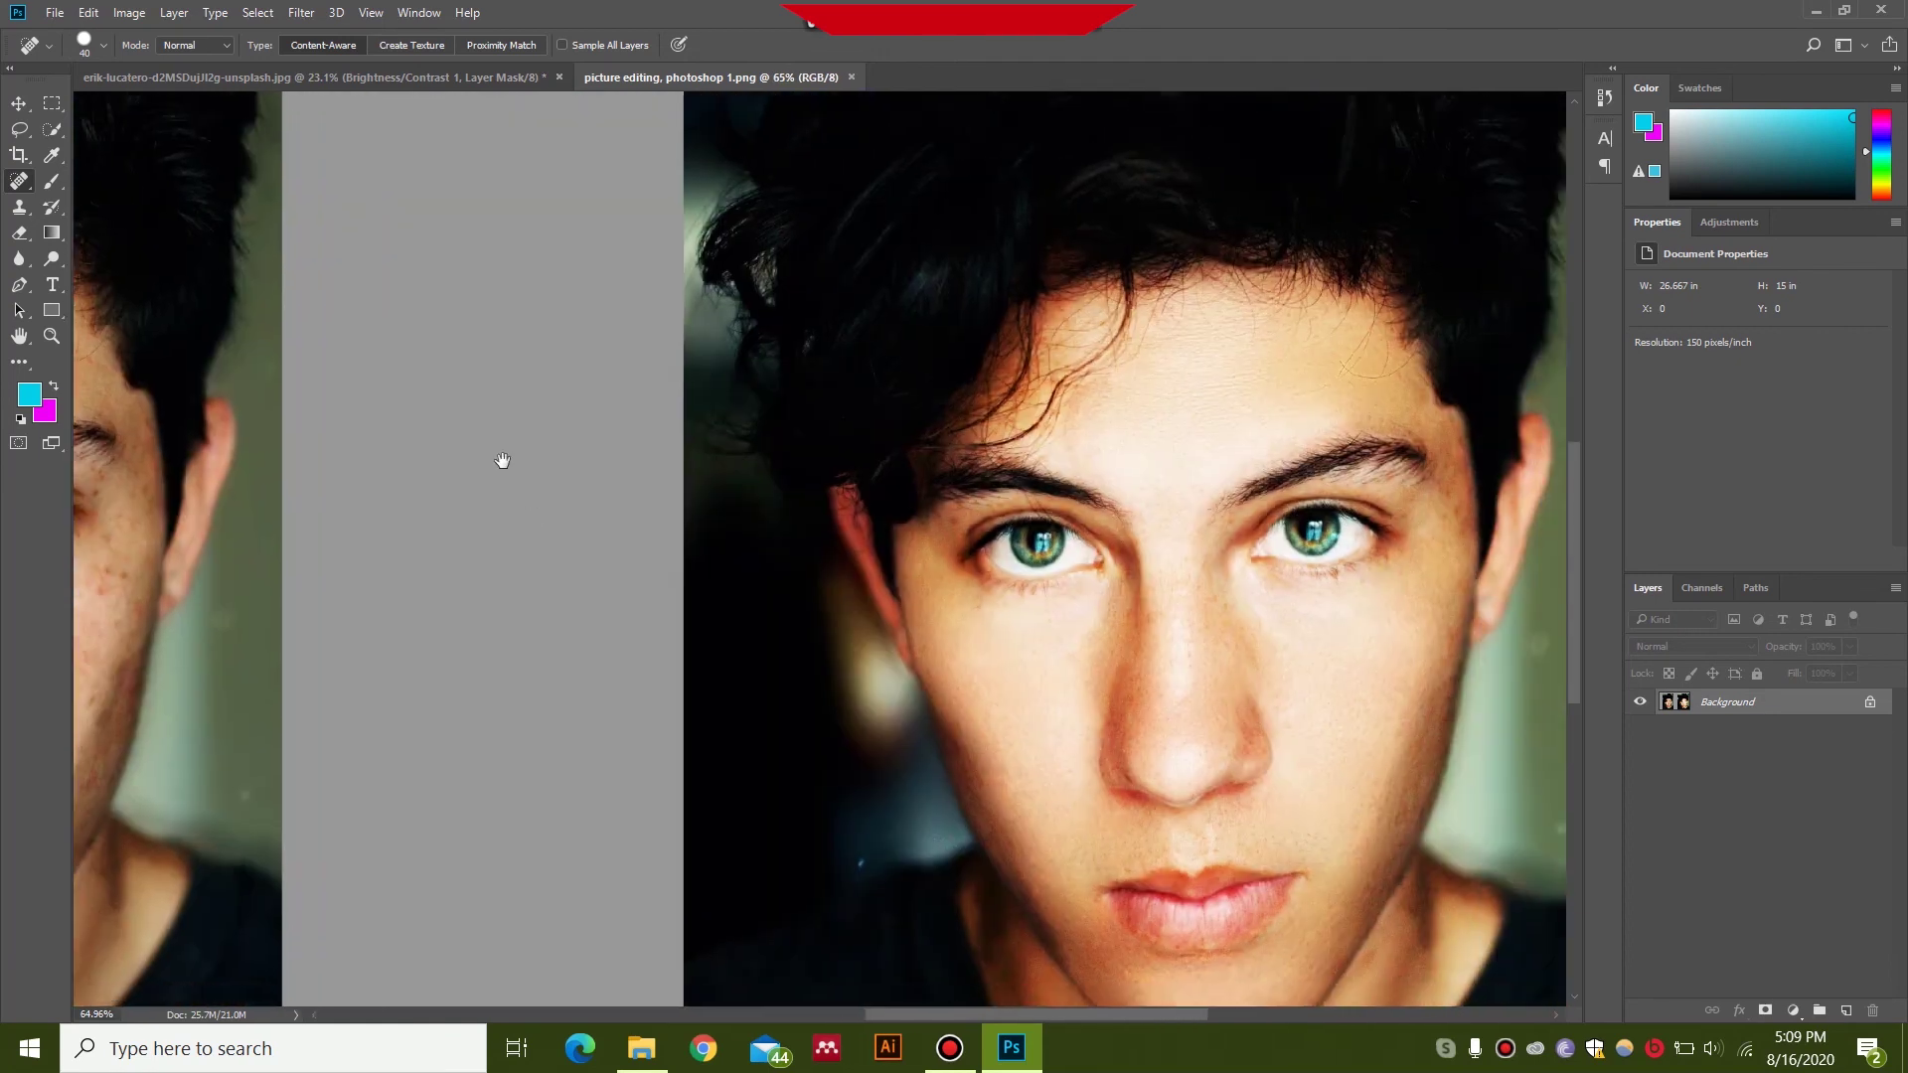
pyautogui.scroll(-2, 605, 546)
pyautogui.scroll(1, 639, 537)
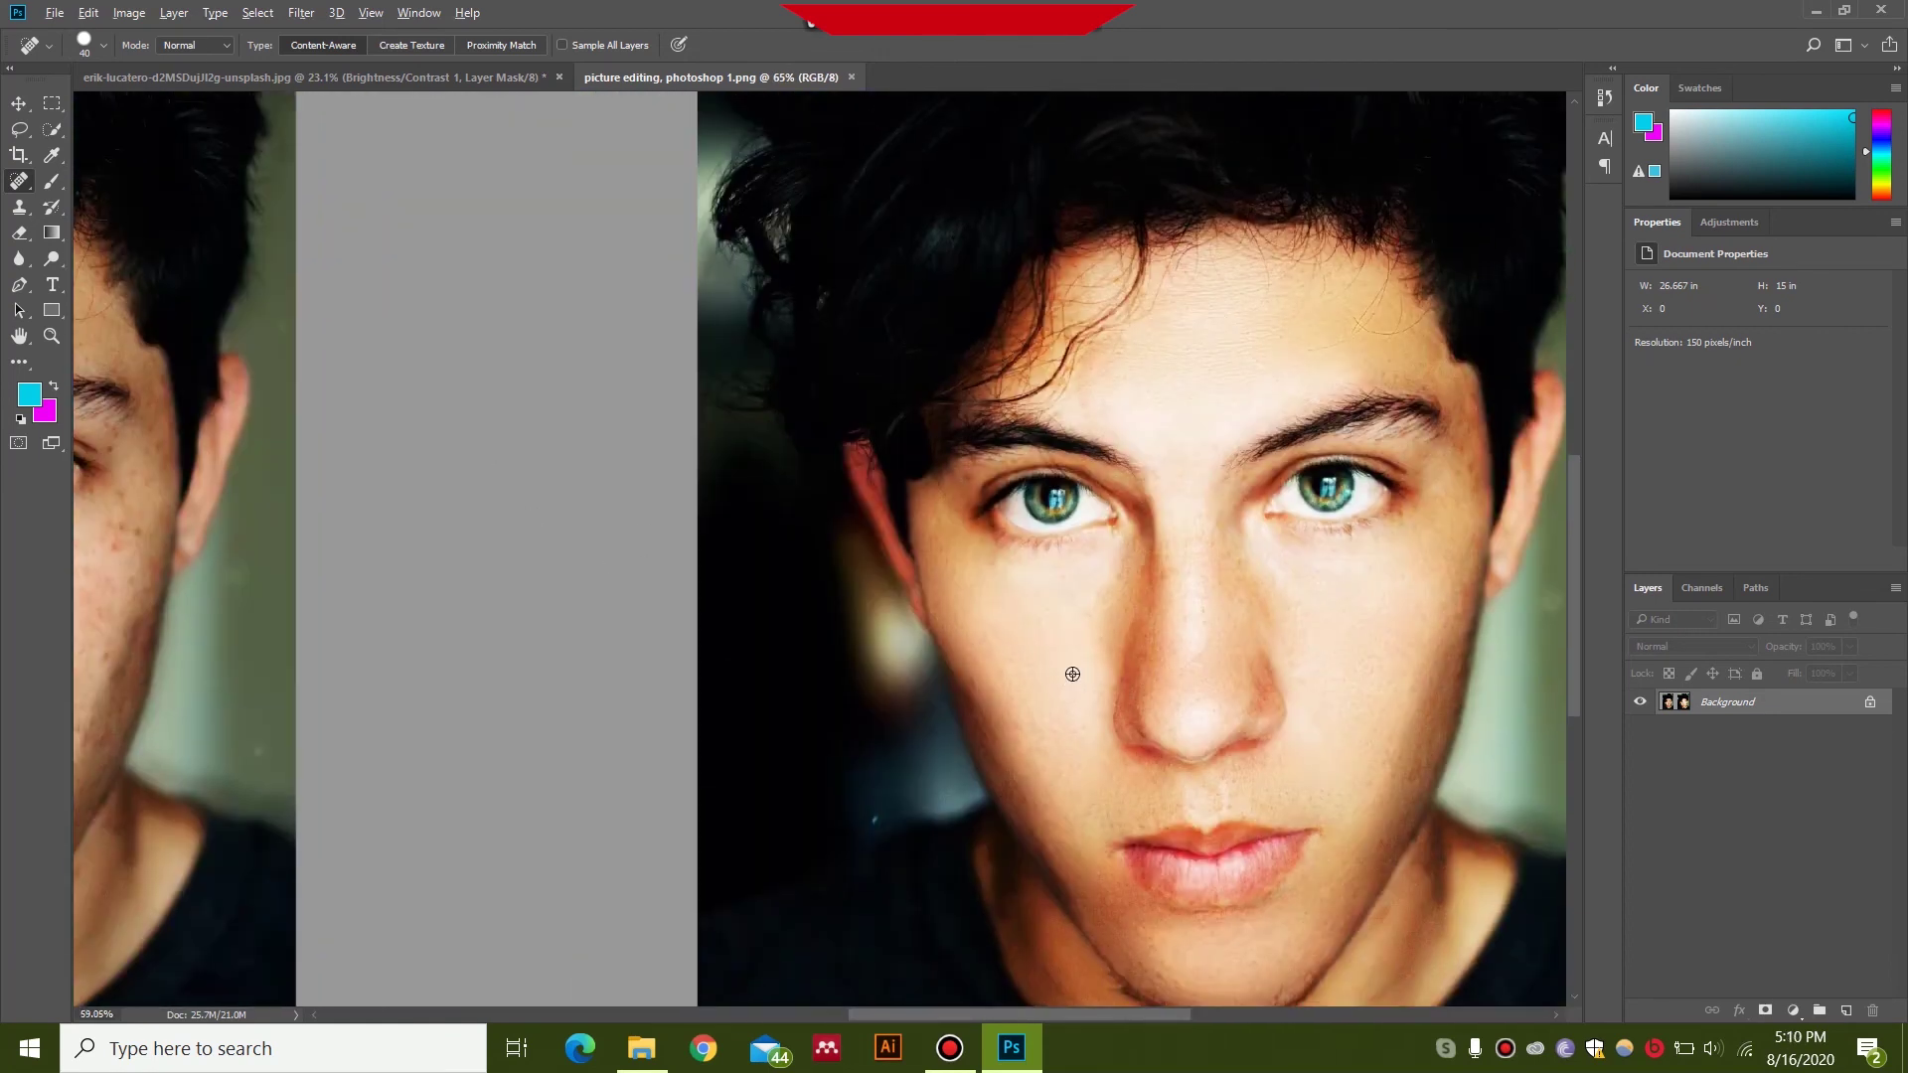
pyautogui.scroll(-3, 1068, 676)
pyautogui.scroll(3, 1182, 638)
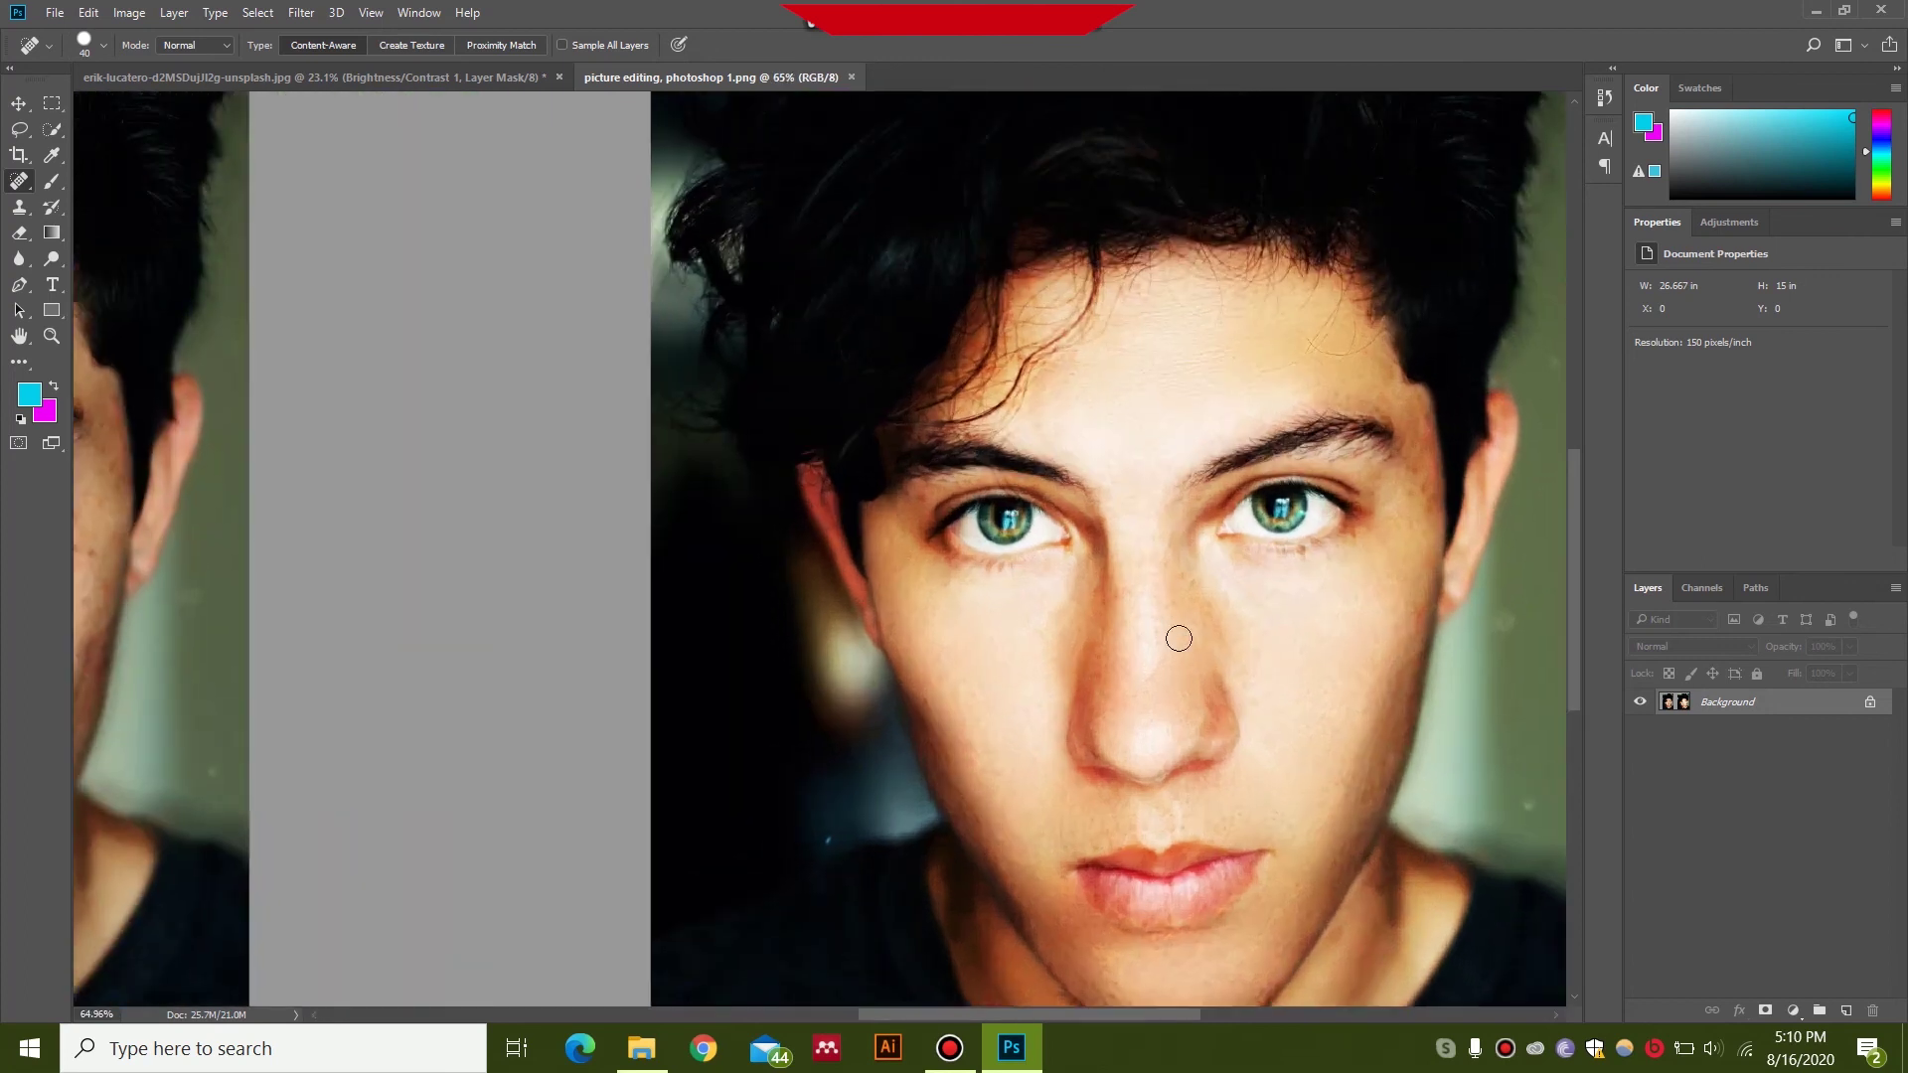